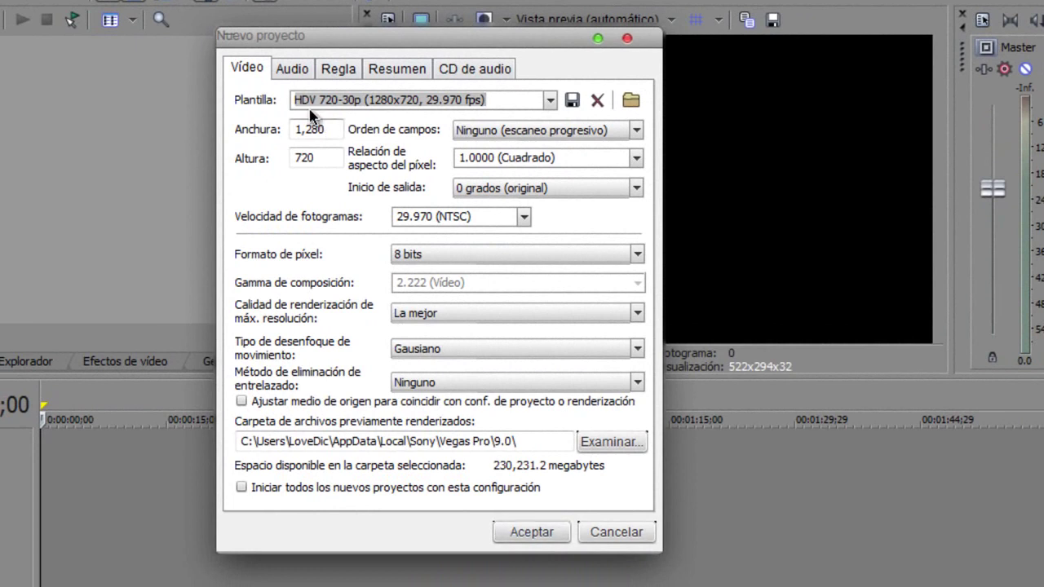
# Examine the new project settings, including the HDV 720-30p template, other video templates, audio, ruler, summary and audio CD options, and close the dialog.
pyautogui.moveTo(300, 102); pyautogui.dragTo(492, 102)
pyautogui.moveTo(299, 103); pyautogui.dragTo(327, 101)
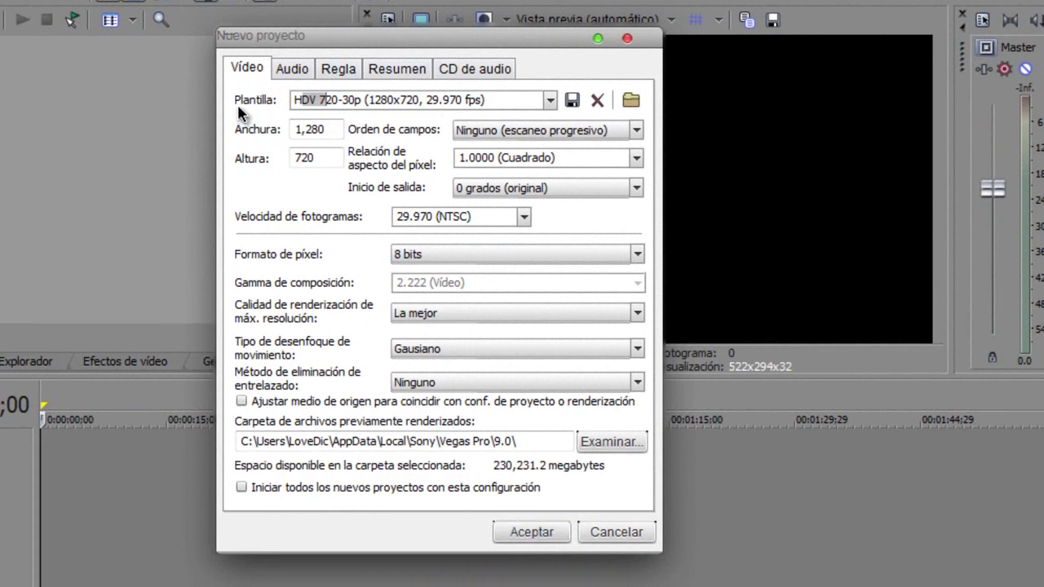
pyautogui.moveTo(363, 101); pyautogui.dragTo(213, 91)
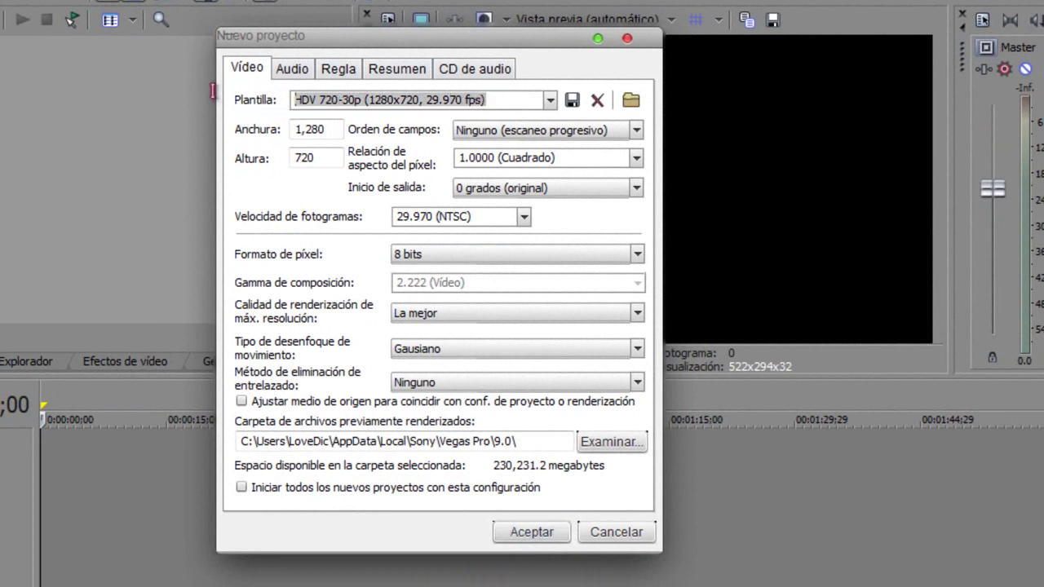
pyautogui.click(550, 100)
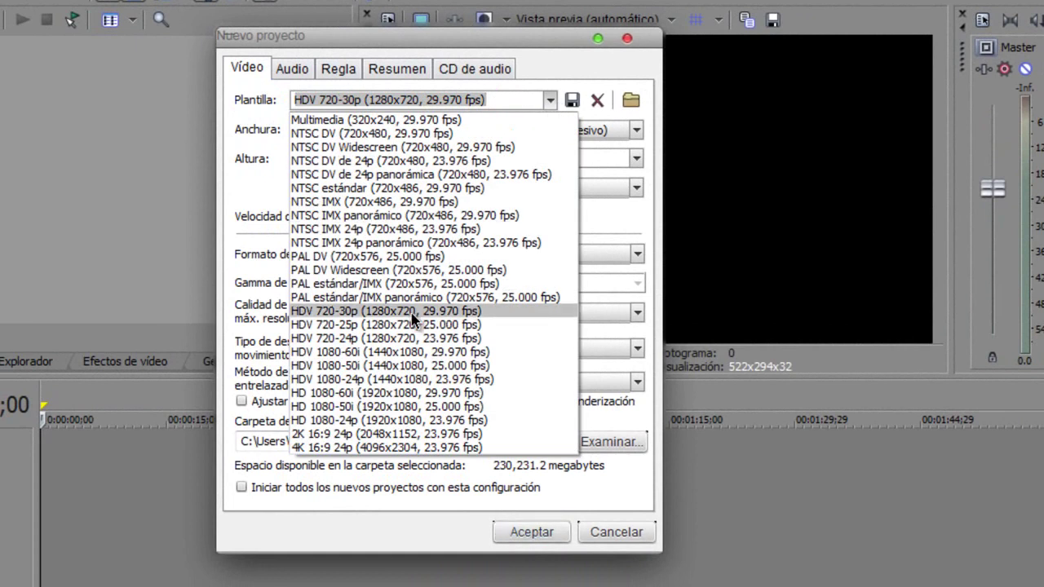
pyautogui.click(571, 43)
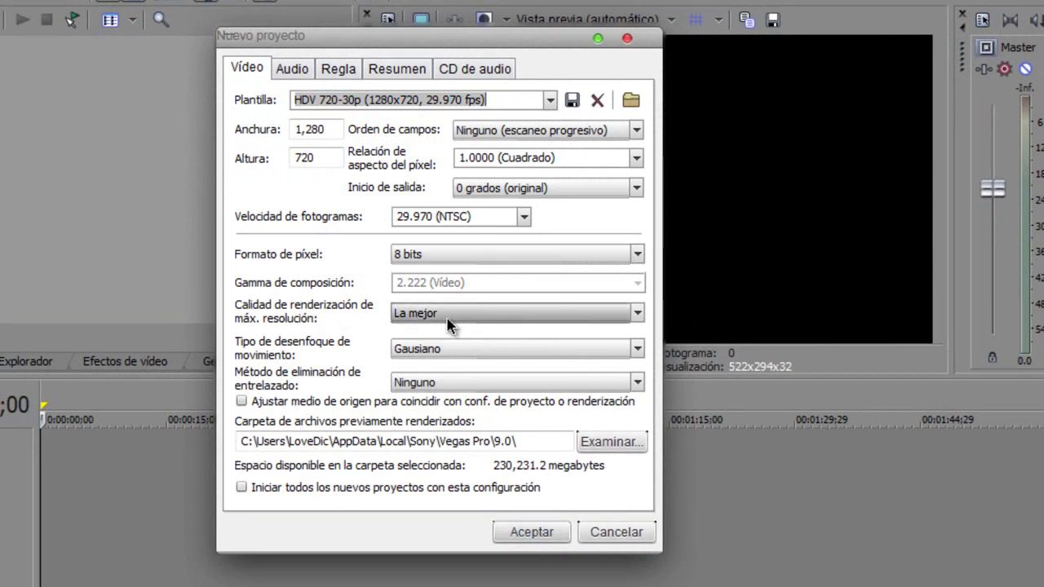
pyautogui.click(279, 70)
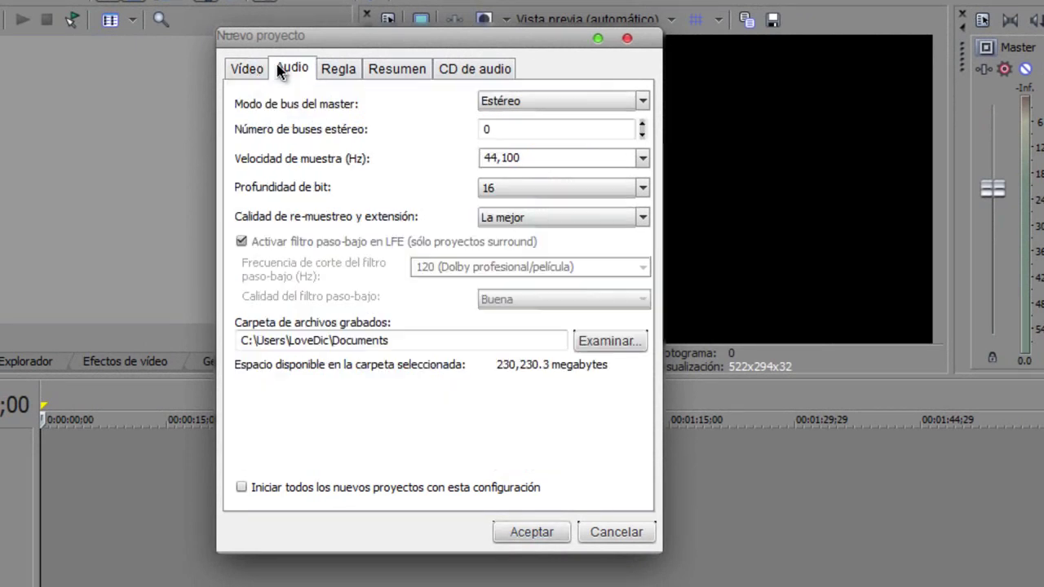
pyautogui.click(339, 72)
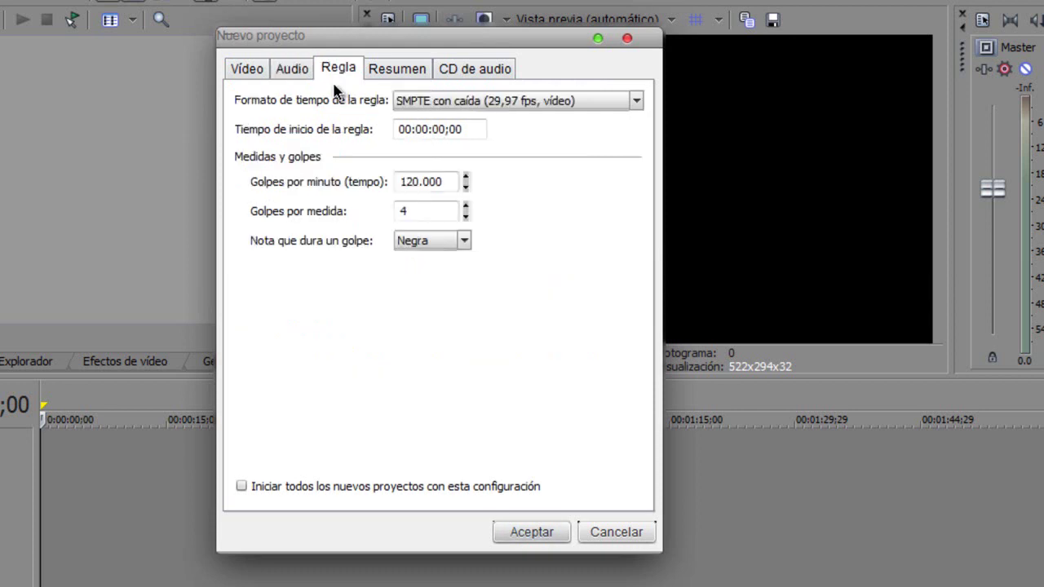
pyautogui.click(421, 74)
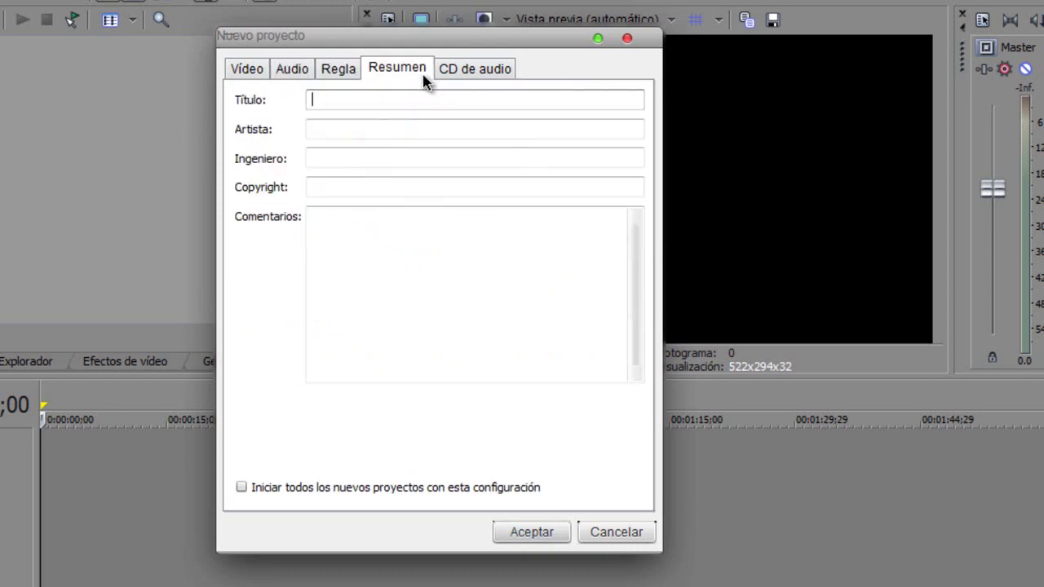
pyautogui.click(471, 80)
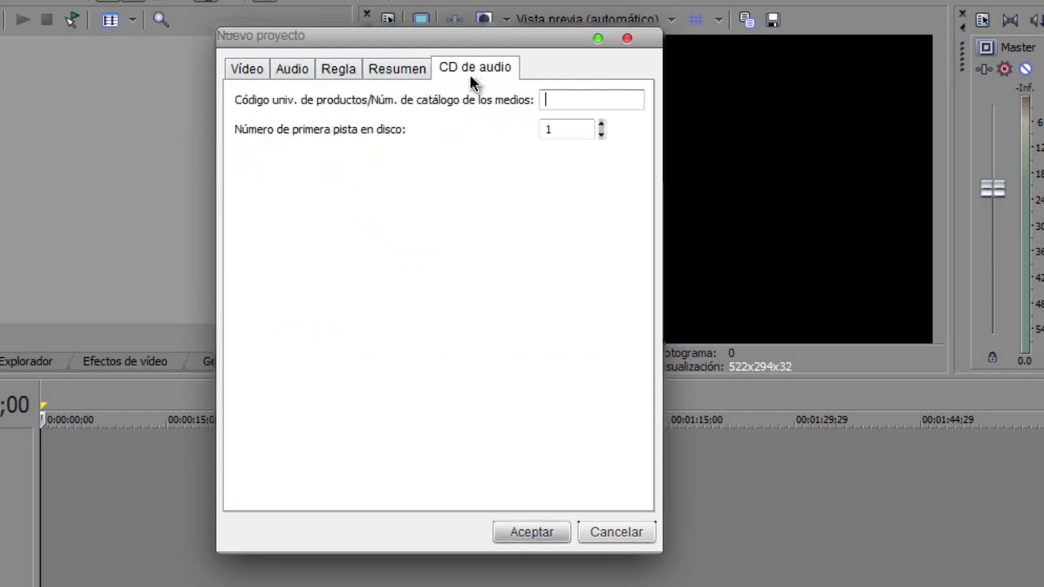
pyautogui.click(627, 37)
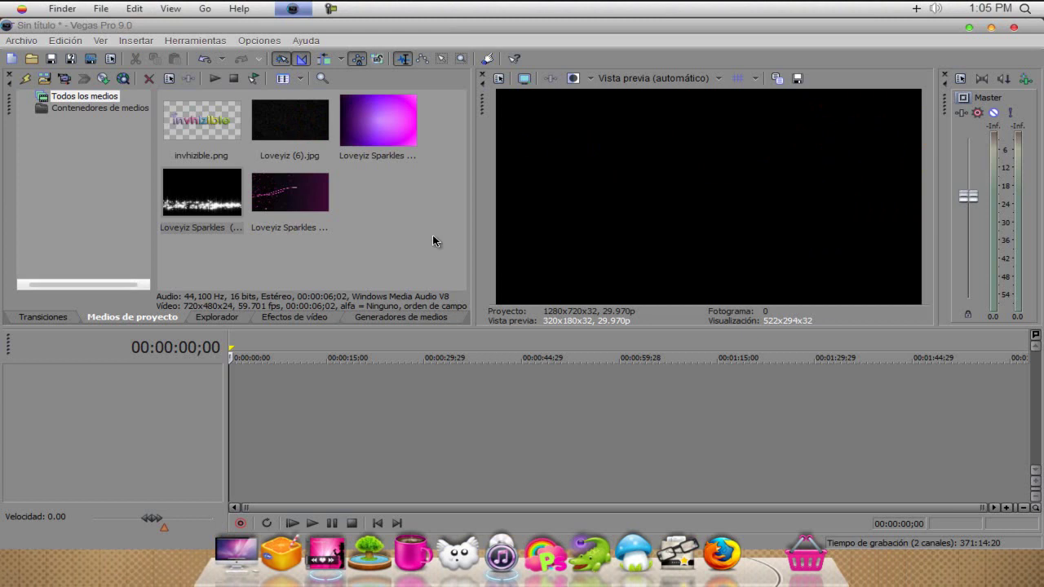
# Place the purple clip Loveyiz Sparkles (14).wmv at the start of the empty timeline.
pyautogui.click(367, 117)
pyautogui.click(263, 121)
pyautogui.click(161, 121)
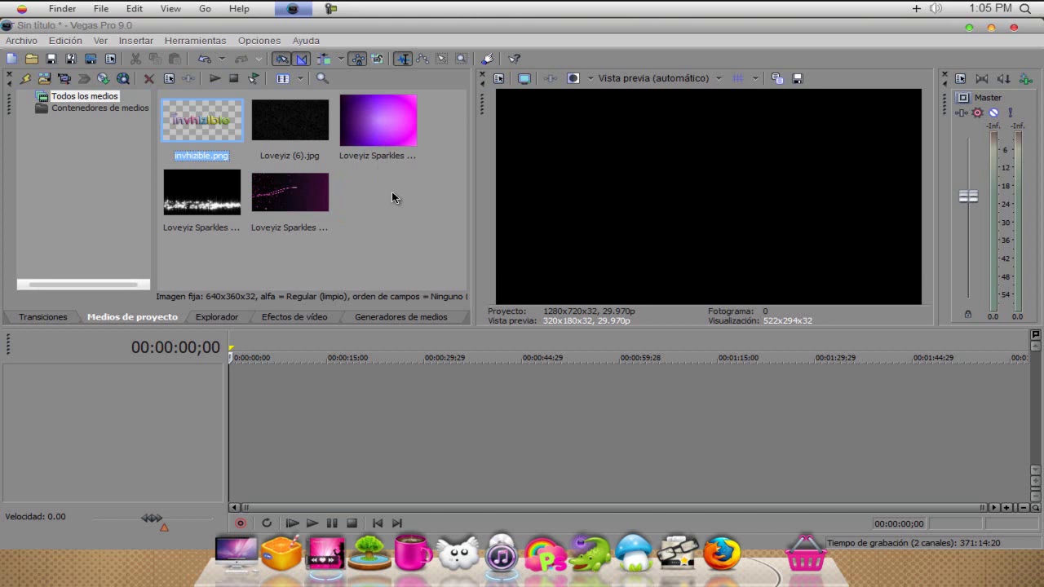
pyautogui.click(382, 149)
pyautogui.moveTo(375, 121); pyautogui.dragTo(250, 398)
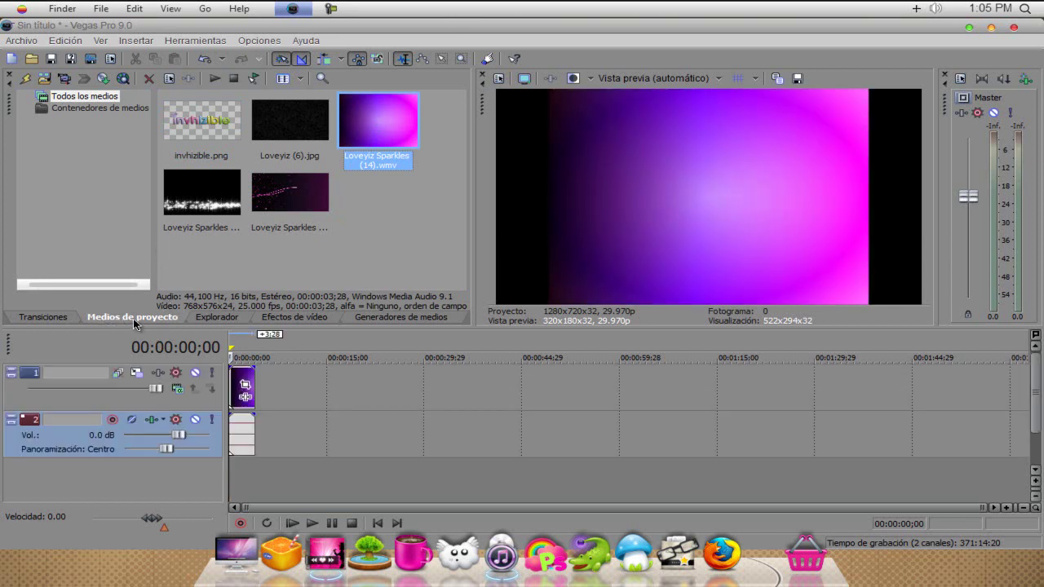
# Browse to the Wallpapers folder within Mis imágenes beside the project media in a file window, and close that window.
pyautogui.click(3, 5)
pyautogui.click(260, 92)
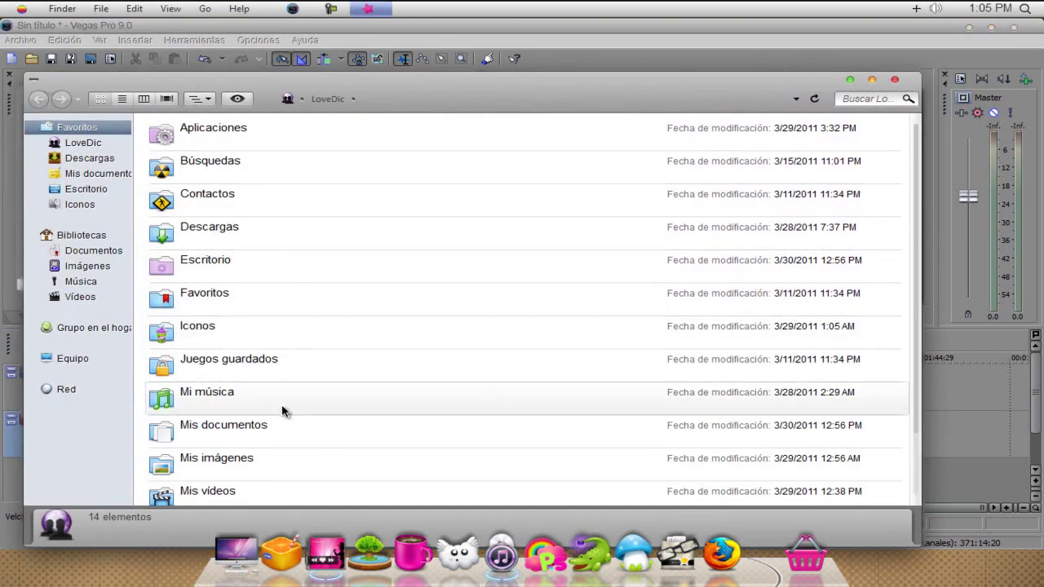
pyautogui.doubleClick(209, 456)
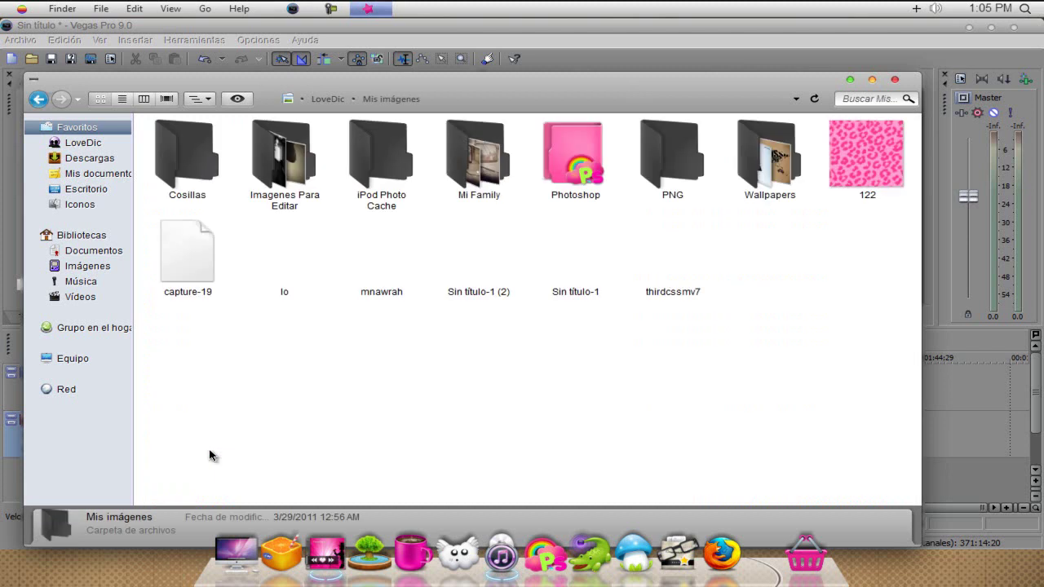
pyautogui.doubleClick(762, 181)
pyautogui.moveTo(245, 82); pyautogui.dragTo(752, 77)
pyautogui.moveTo(693, 147); pyautogui.dragTo(876, 101)
pyautogui.rightClick(886, 112)
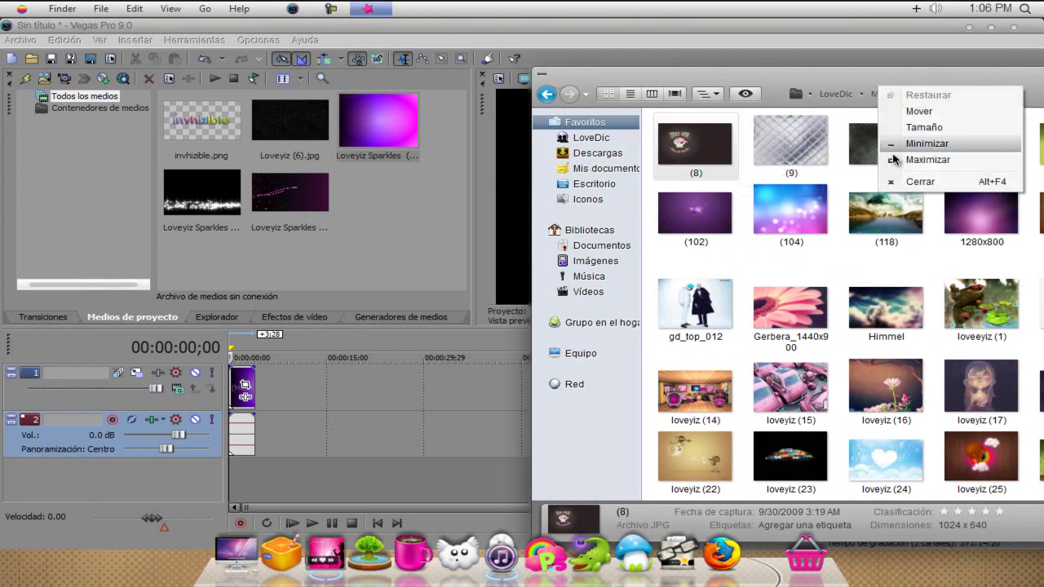
pyautogui.click(892, 181)
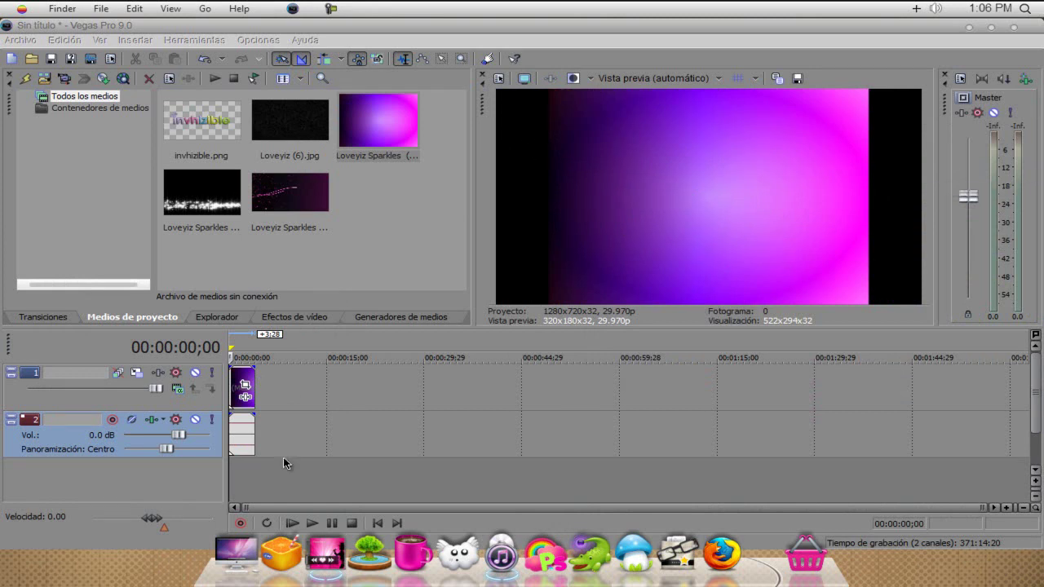
# Turn off Mantener relación de aspecto for the purple video event on the timeline.
pyautogui.rightClick(246, 378)
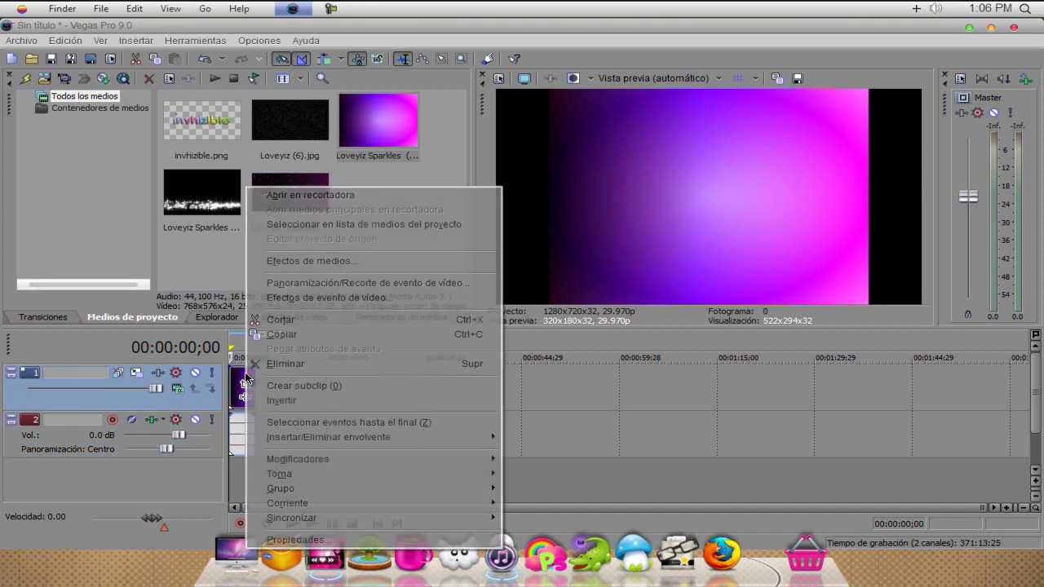
pyautogui.rightClick(241, 378)
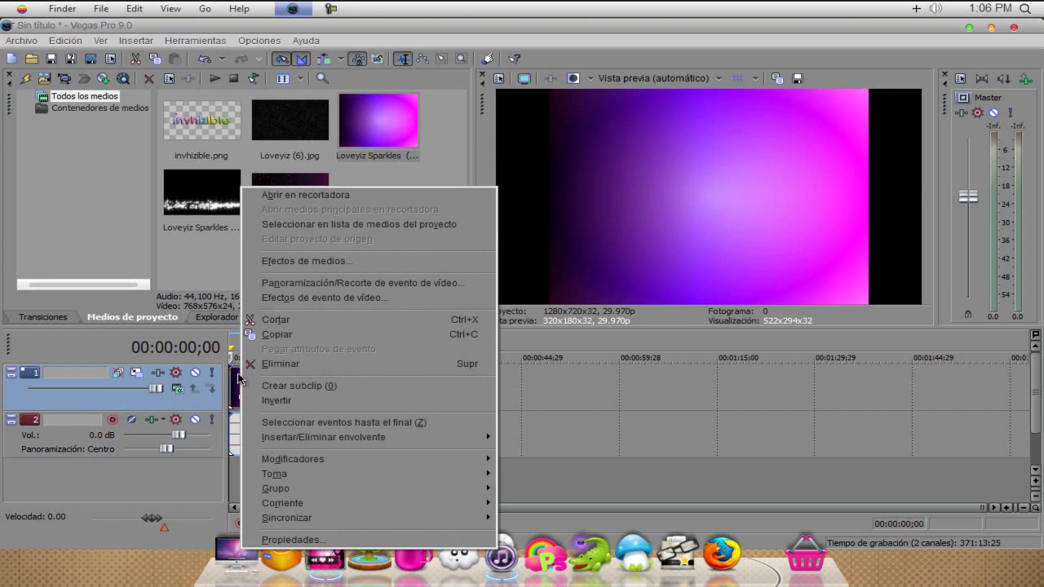
pyautogui.rightClick(238, 378)
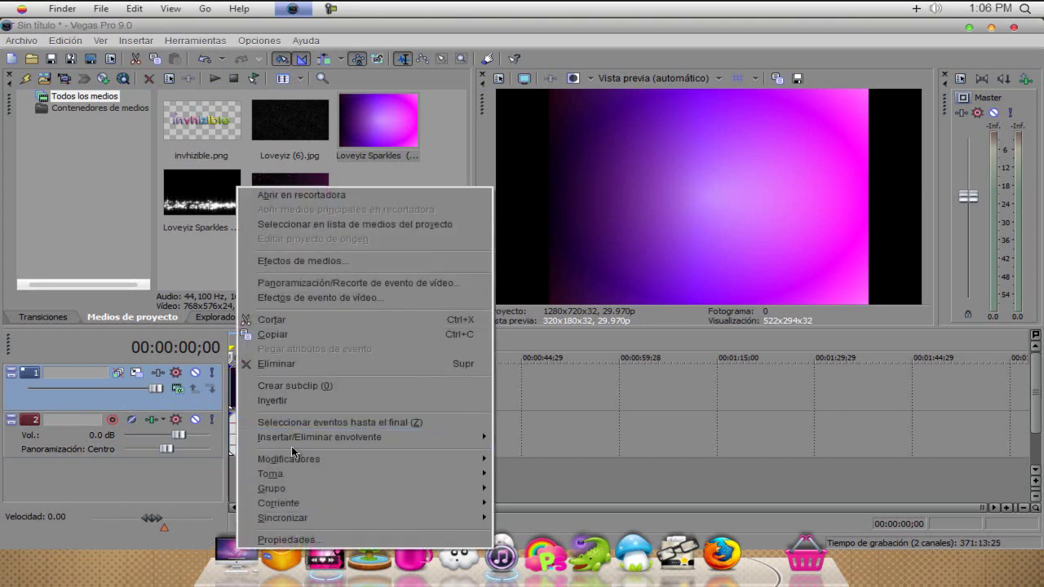
pyautogui.moveTo(289, 459)
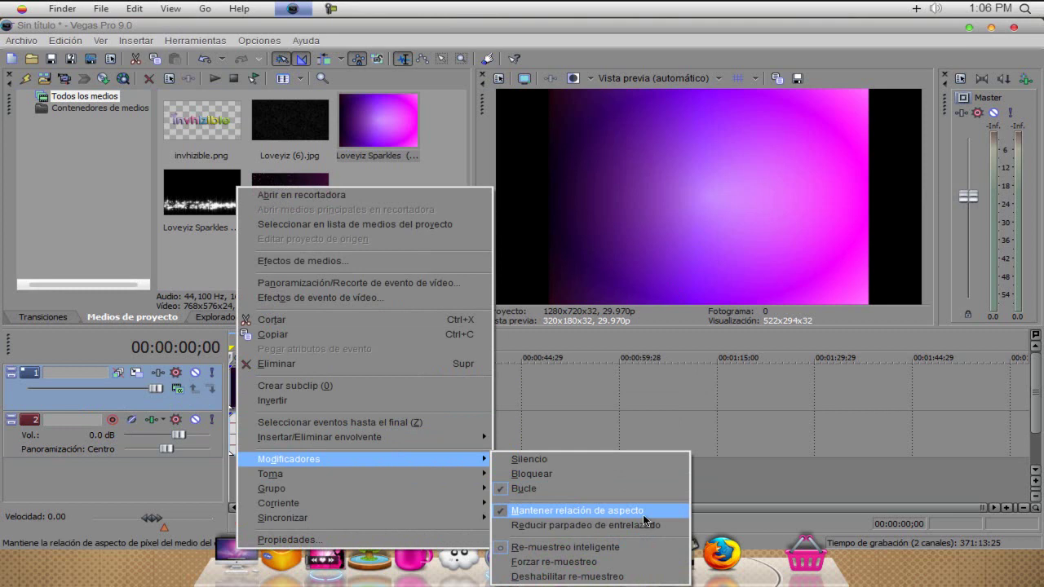
pyautogui.click(614, 520)
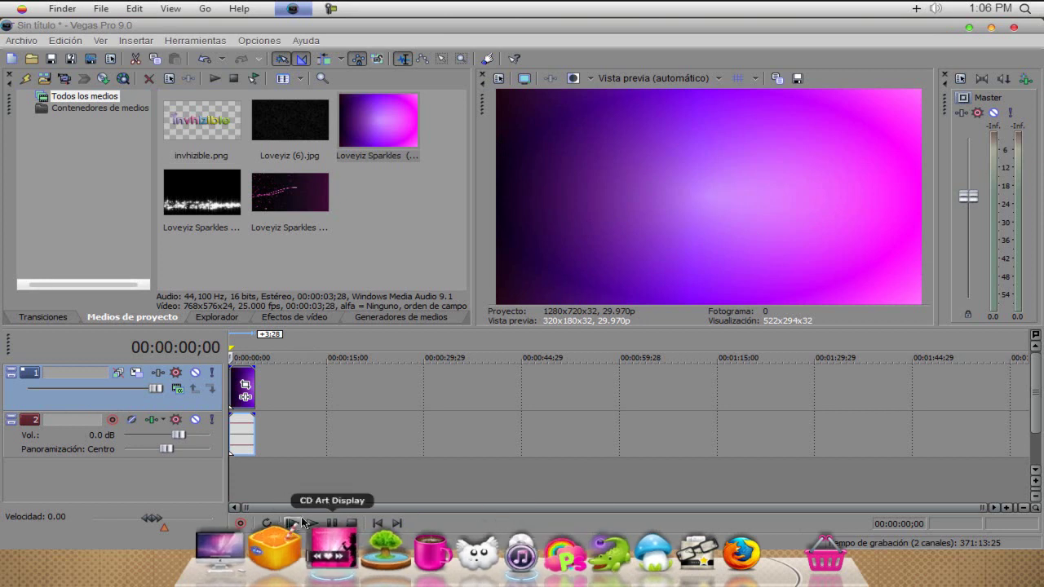
# Hide the desktop dock, play the timeline from the start and pause it at about 00:00:02;18.
pyautogui.rightClick(528, 538)
pyautogui.click(561, 495)
pyautogui.click(311, 561)
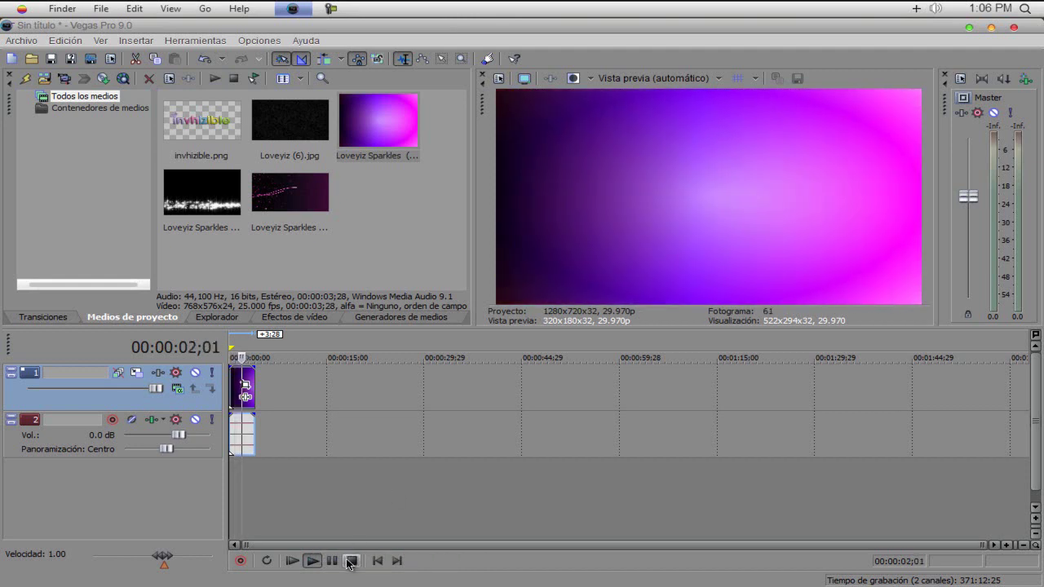
pyautogui.click(332, 561)
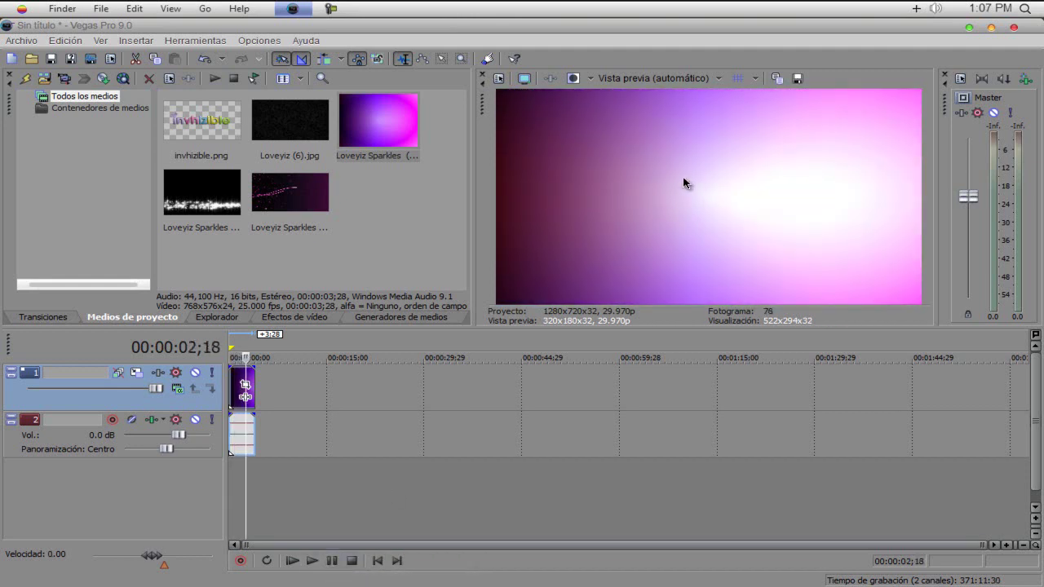
# Place Loveyiz (6).jpg on a new track above the purple clip and extend both events to the same end point.
pyautogui.click(312, 116)
pyautogui.moveTo(302, 121); pyautogui.dragTo(234, 357)
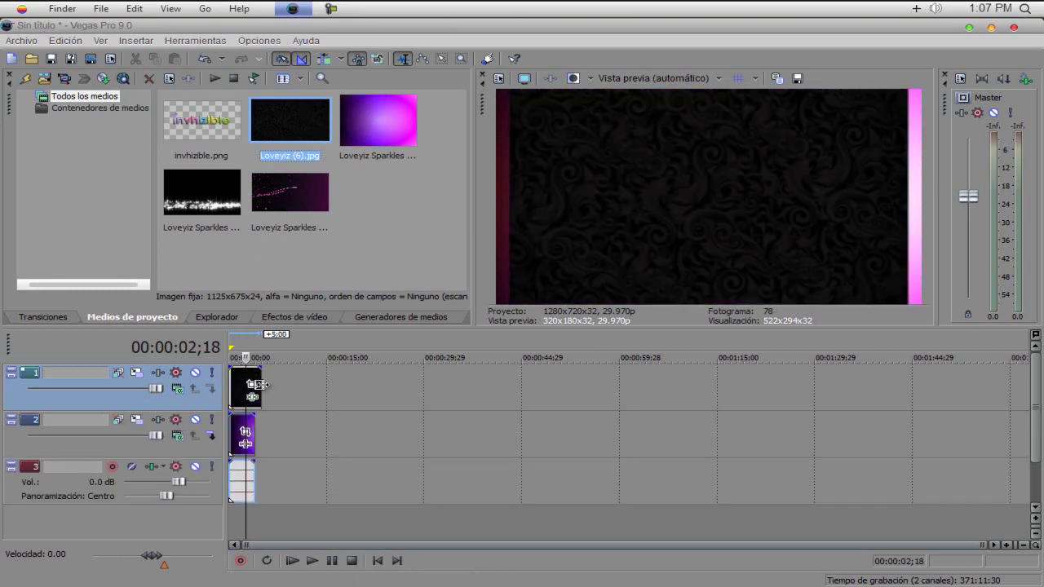
pyautogui.click(253, 421)
pyautogui.moveTo(263, 420)
pyautogui.mouseDown()
pyautogui.moveTo(274, 424)
pyautogui.moveTo(252, 425)
pyautogui.moveTo(272, 428)
pyautogui.mouseUp()
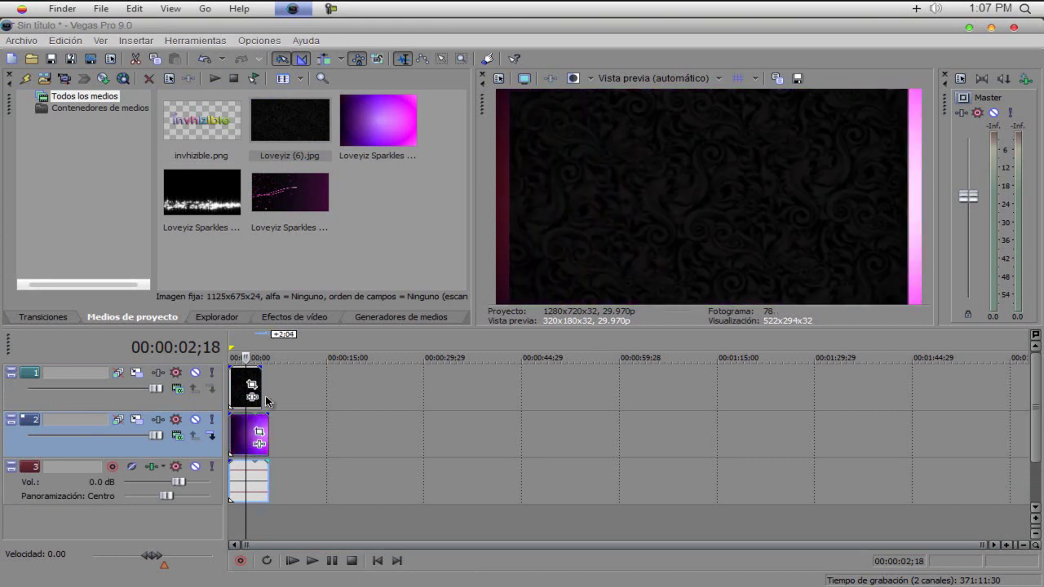
pyautogui.moveTo(261, 384); pyautogui.dragTo(269, 386)
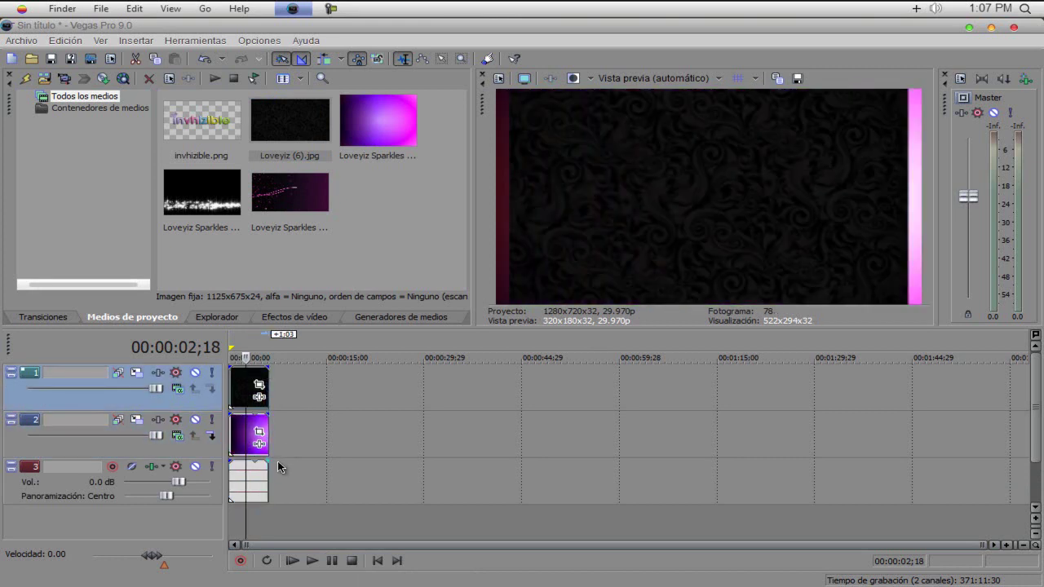
# Turn off Mantener relación de aspecto for the Loveyiz (6).jpg event on the upper track.
pyautogui.rightClick(238, 378)
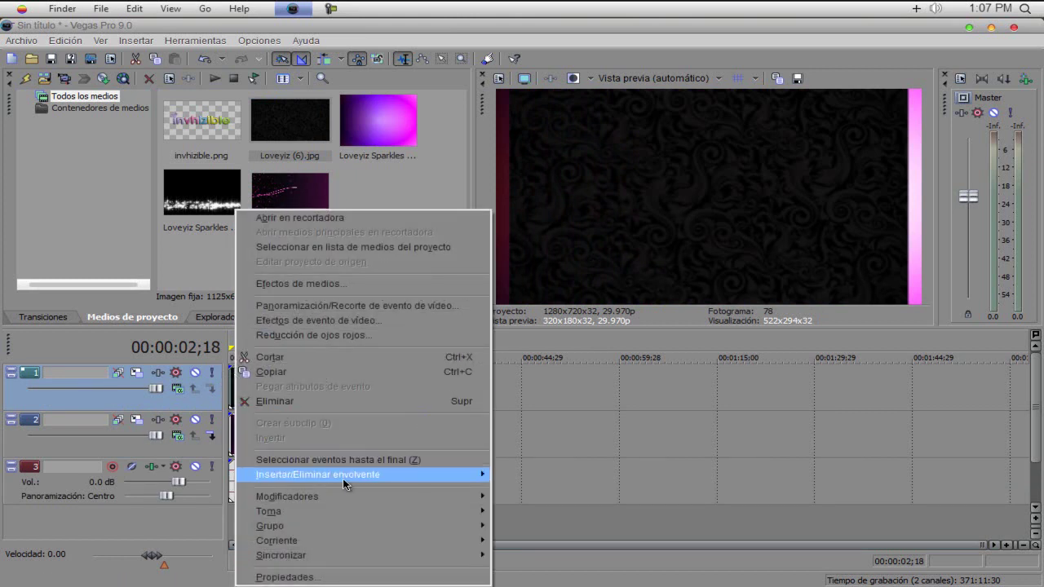
pyautogui.moveTo(353, 496)
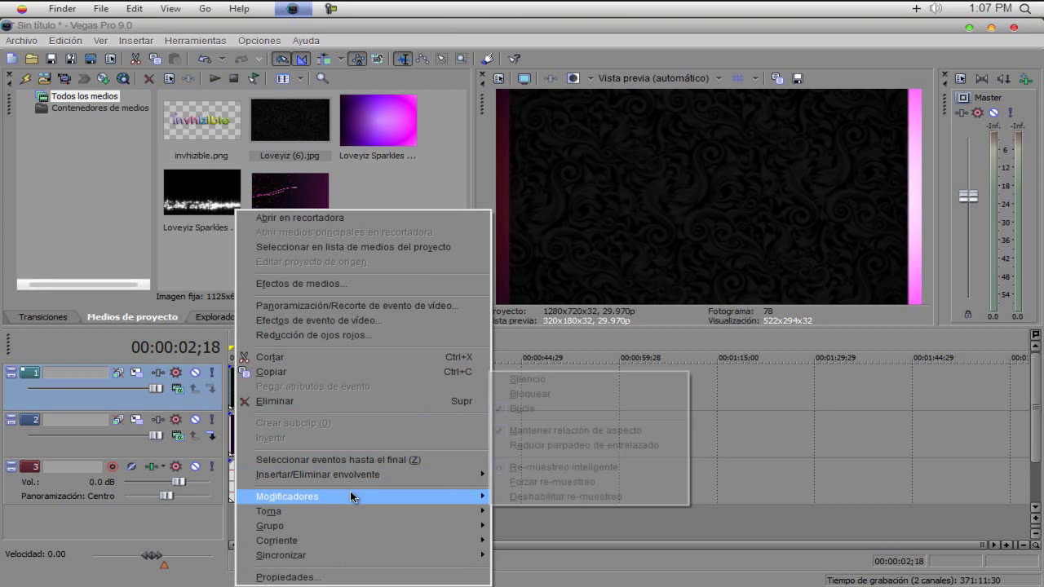
pyautogui.click(578, 433)
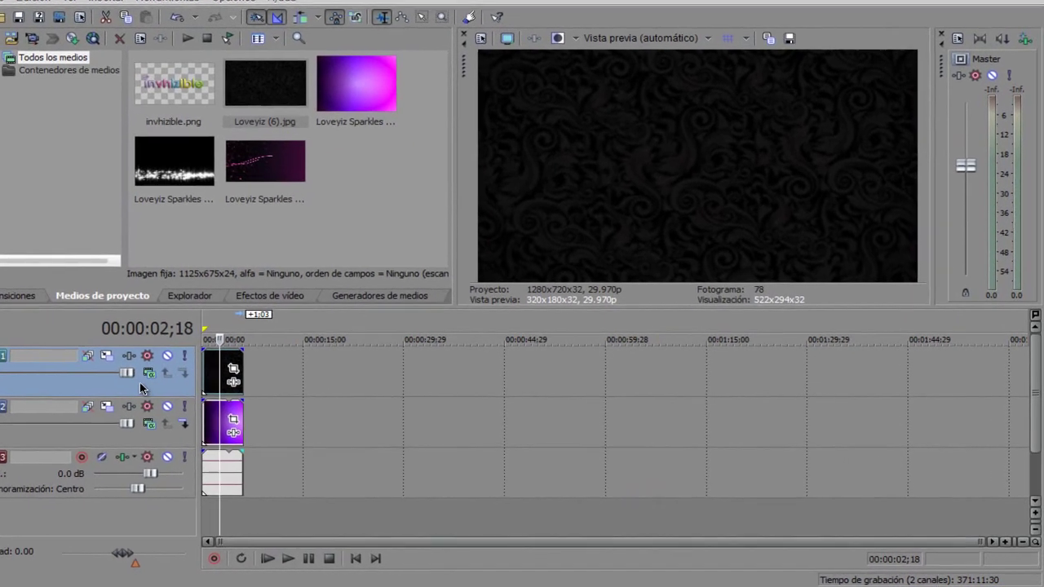
# Set the pattern image track's compositing mode to Pantalla and play back the blended background.
pyautogui.click(126, 361)
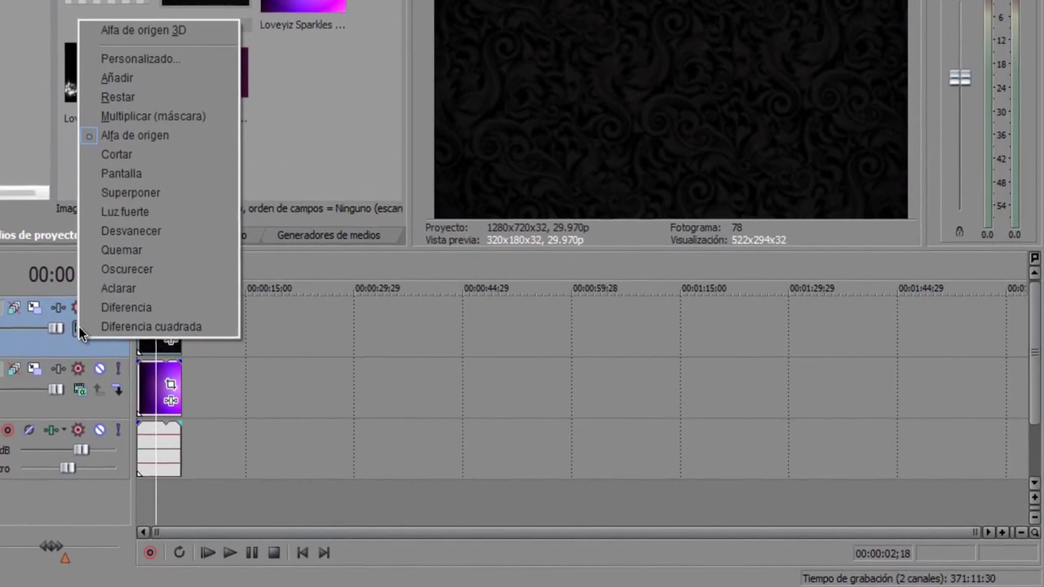
pyautogui.click(145, 171)
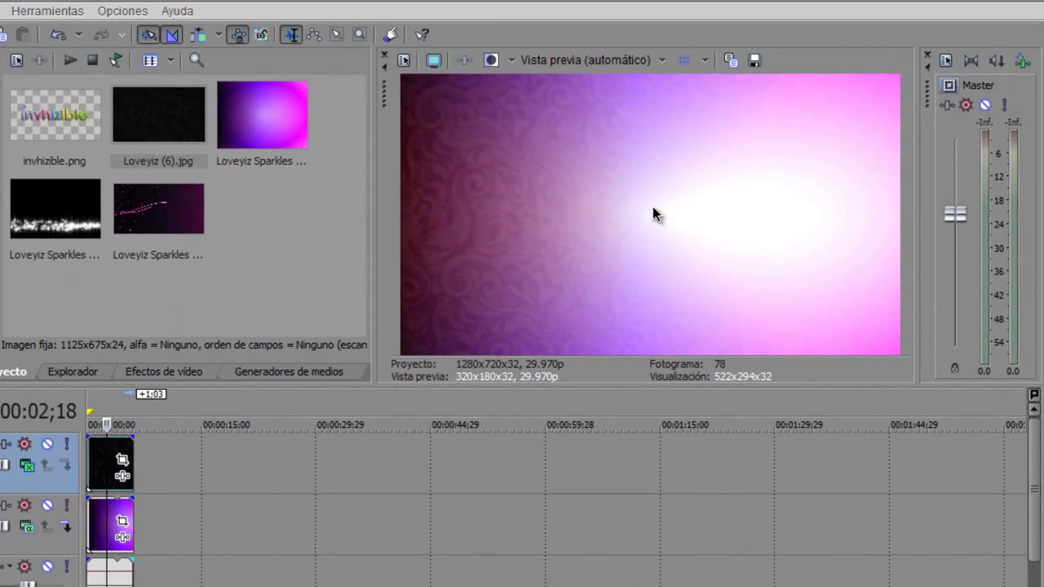
pyautogui.moveTo(4, 465); pyautogui.dragTo(0, 466)
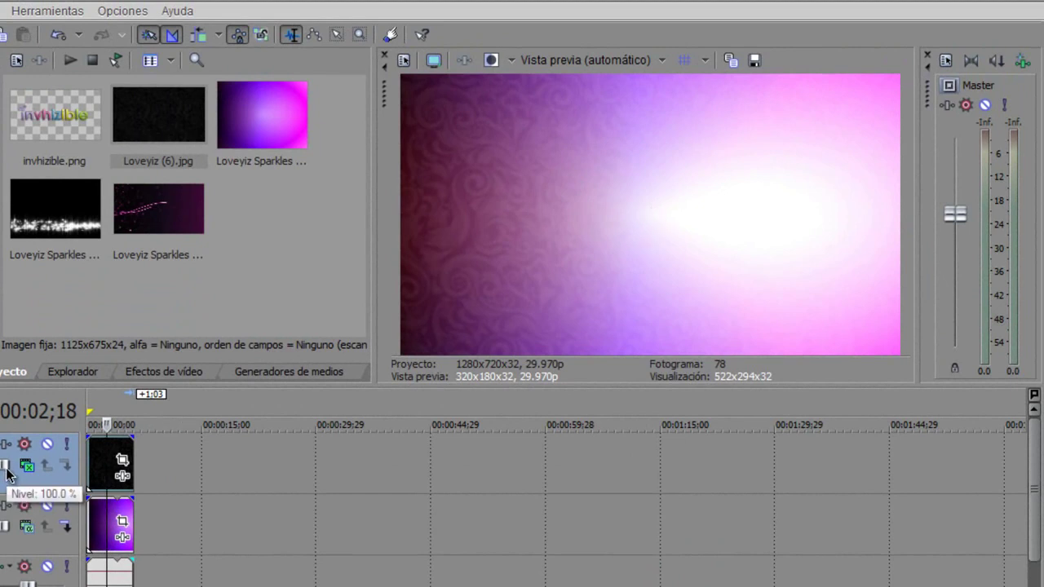
pyautogui.moveTo(39, 438); pyautogui.dragTo(186, 377)
pyautogui.press('space')
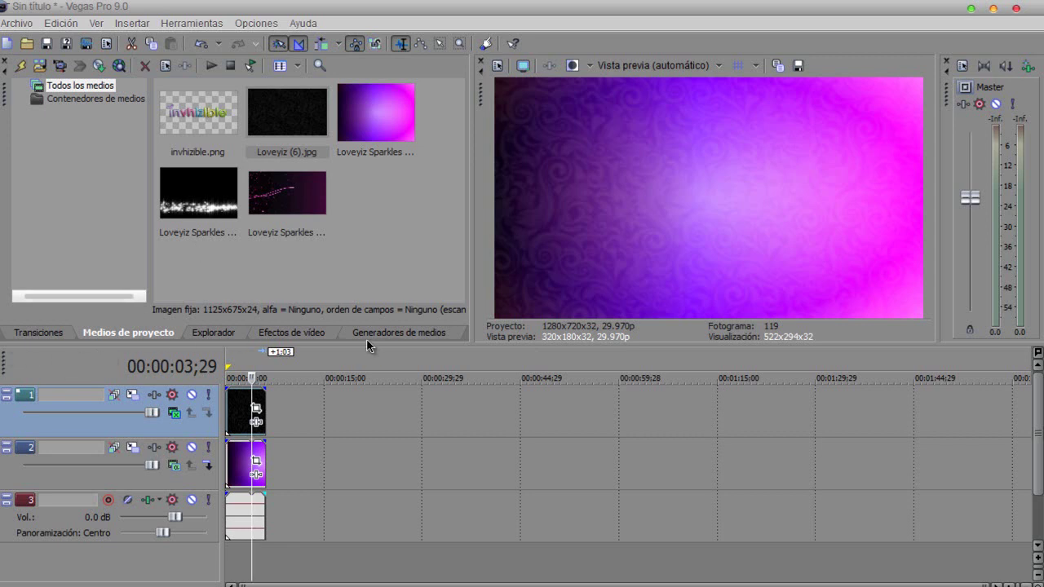
# Look through the effects, explorer and transitions collections and the Color Gradient, Credit Roll and Noise Texture media generators.
pyautogui.click(300, 334)
pyautogui.click(213, 333)
pyautogui.click(136, 332)
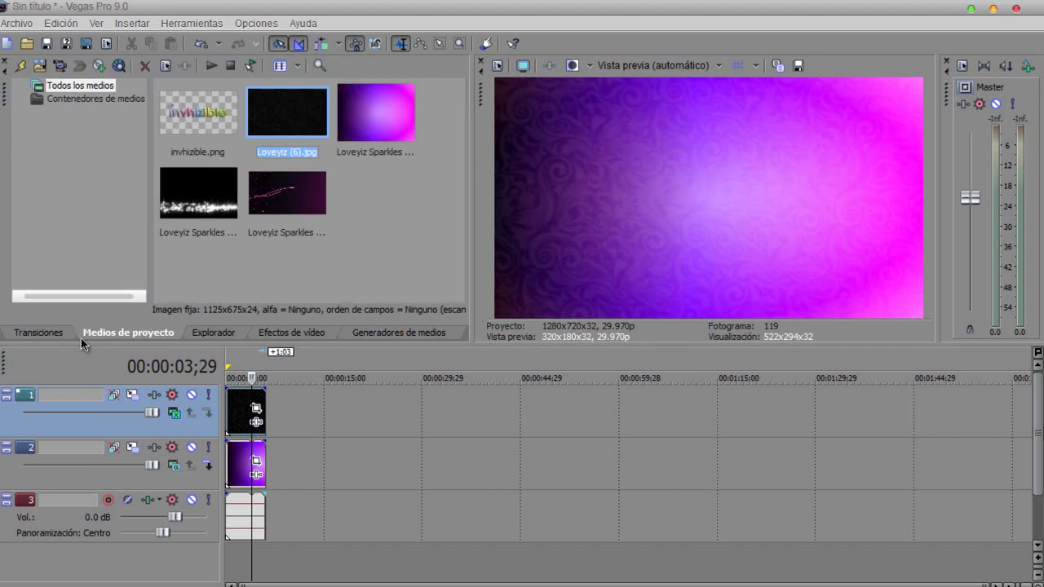
pyautogui.click(34, 334)
pyautogui.click(387, 333)
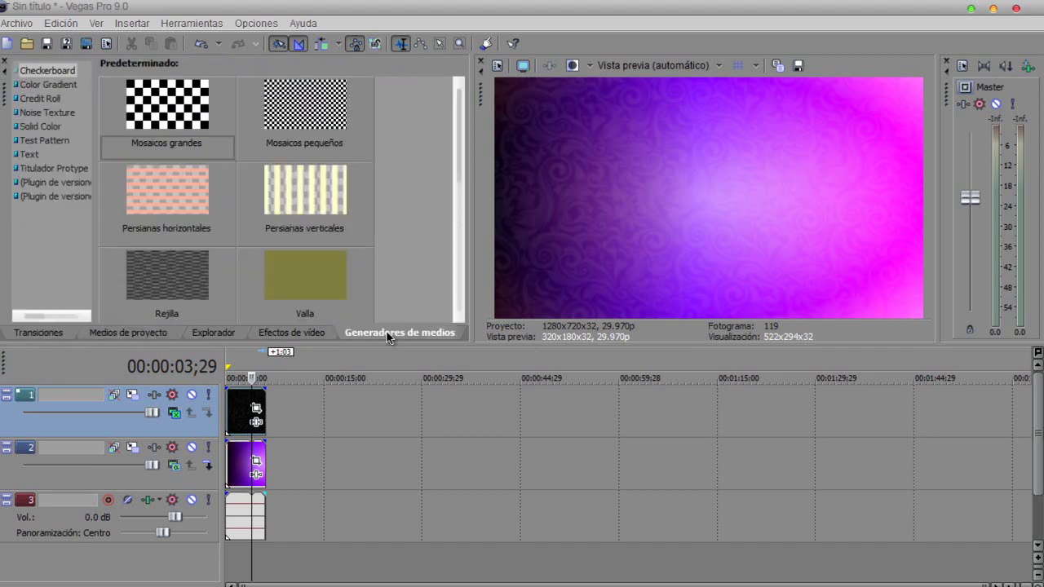
pyautogui.click(61, 84)
pyautogui.click(47, 99)
pyautogui.click(51, 115)
pyautogui.press('Up')
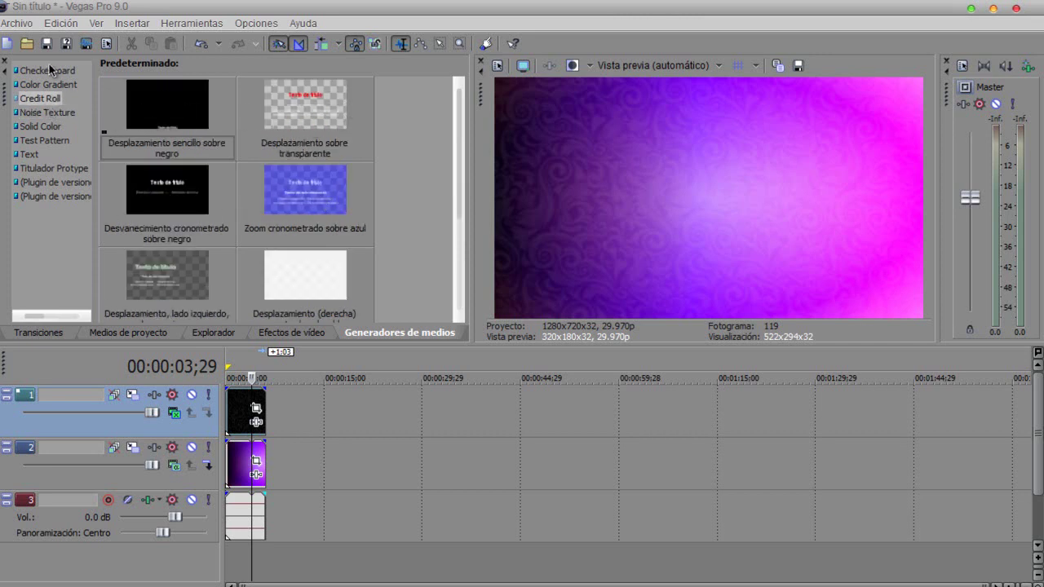
# Look through the Solid Color, Test Pattern and Text media generators and the video effects collection.
pyautogui.click(41, 126)
pyautogui.click(52, 141)
pyautogui.click(27, 155)
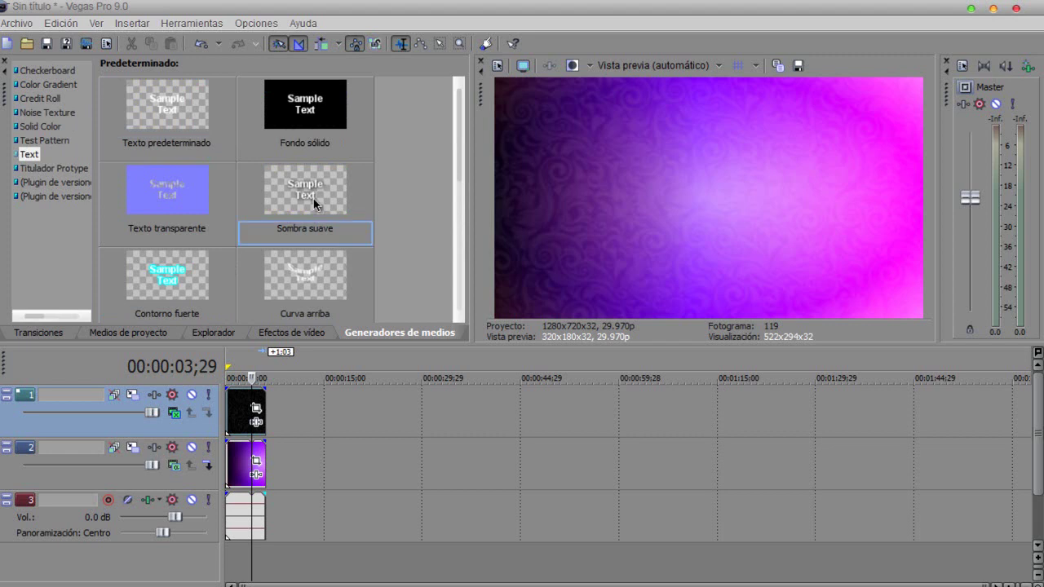
pyautogui.click(263, 334)
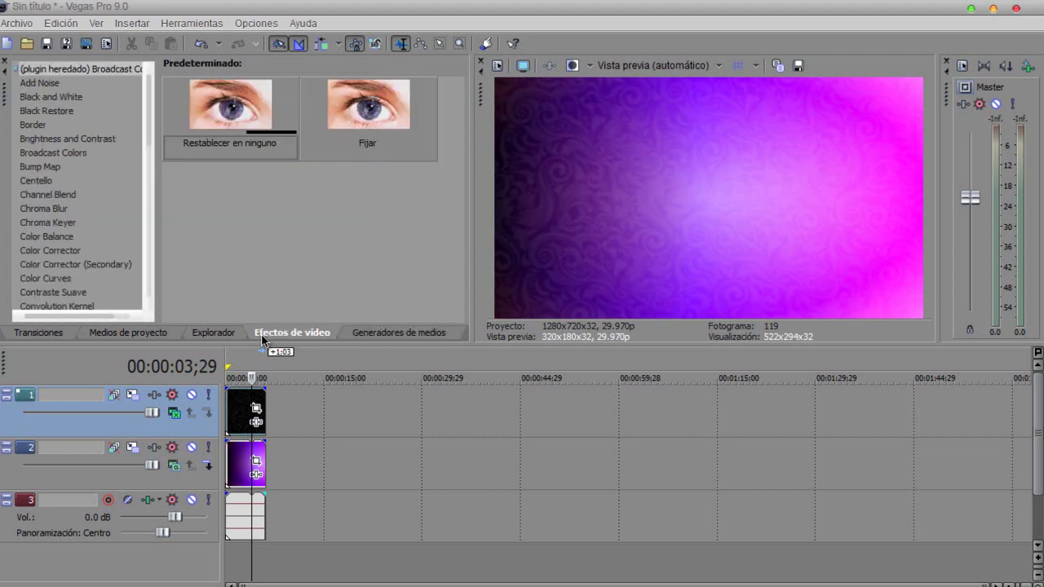
# Place invhizible.png on a new track above the pattern image and shift the event so it ends together with the background events.
pyautogui.click(151, 333)
pyautogui.click(173, 123)
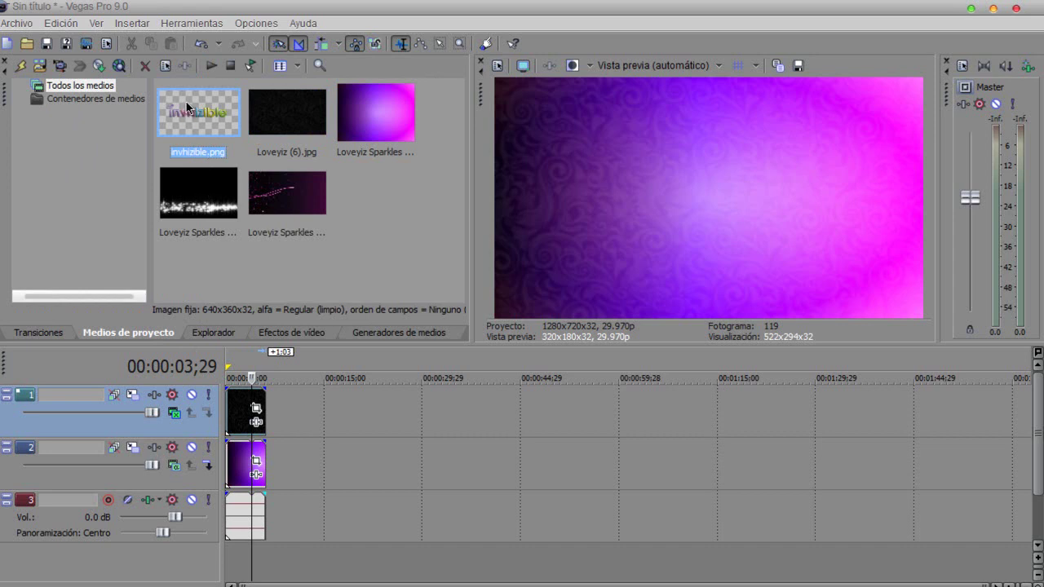
pyautogui.moveTo(236, 375); pyautogui.dragTo(239, 373)
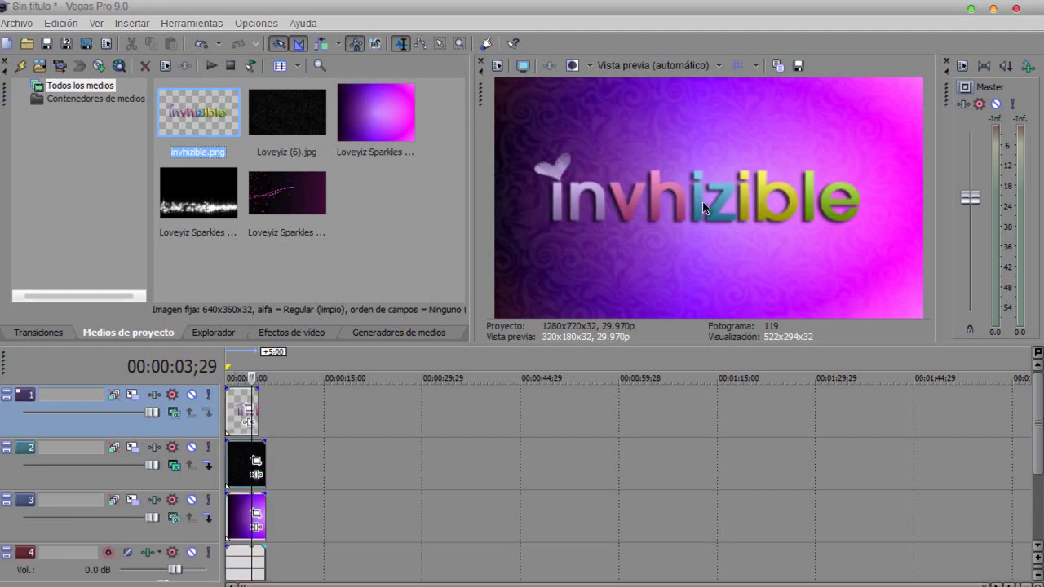
pyautogui.moveTo(238, 400); pyautogui.dragTo(245, 398)
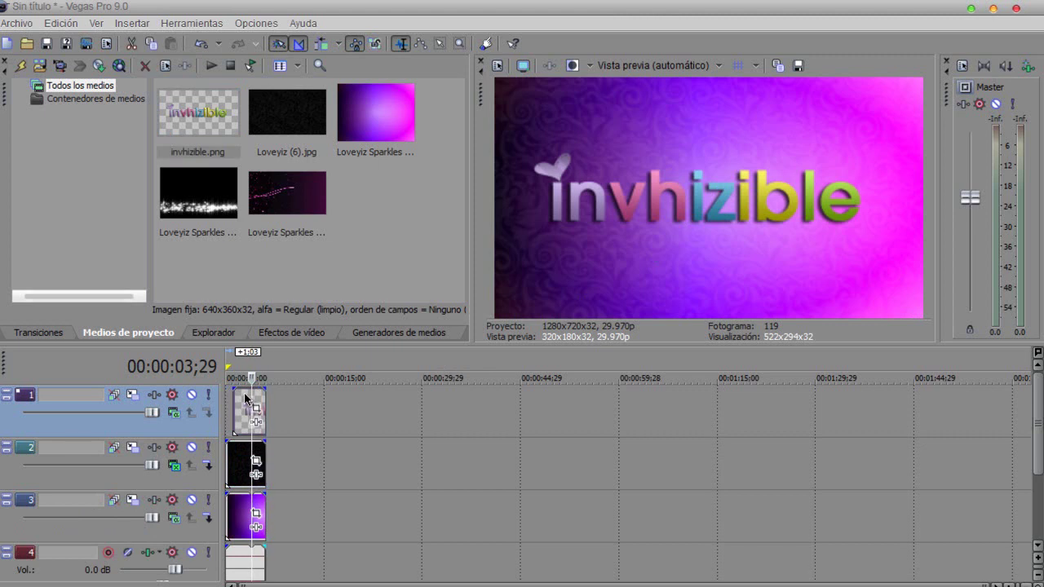
# Apply the Squeeze transition with the Apretar izquierda-derecha preset to the start of the invhizible.png event.
pyautogui.click(43, 334)
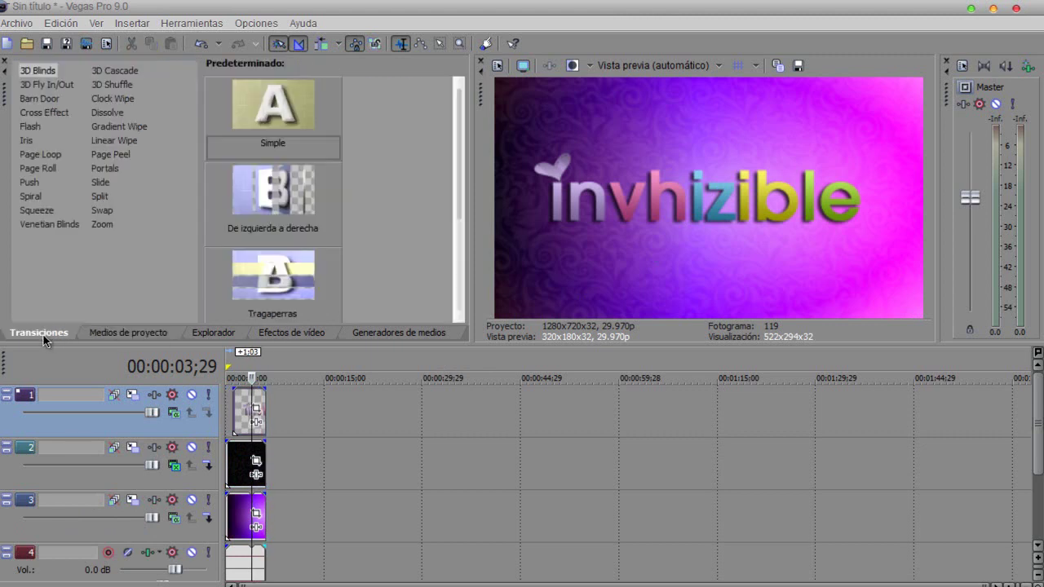
pyautogui.click(40, 112)
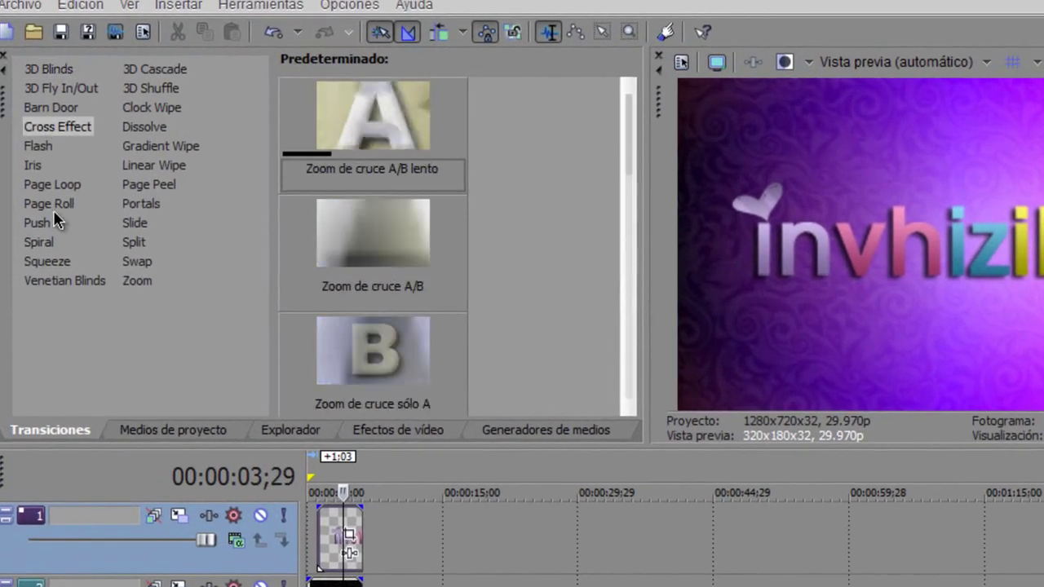
pyautogui.click(53, 210)
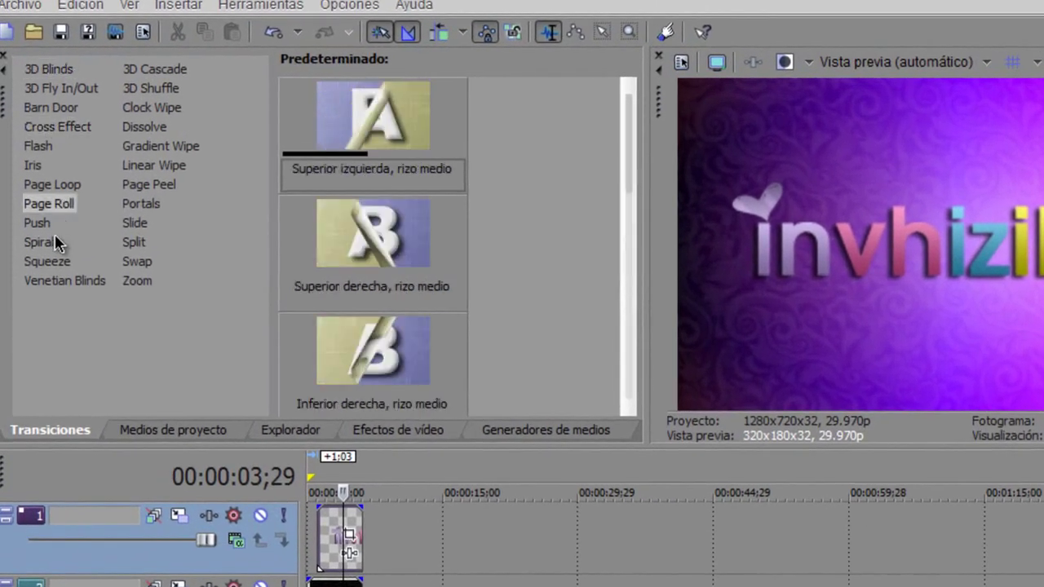
pyautogui.click(53, 242)
pyautogui.click(55, 262)
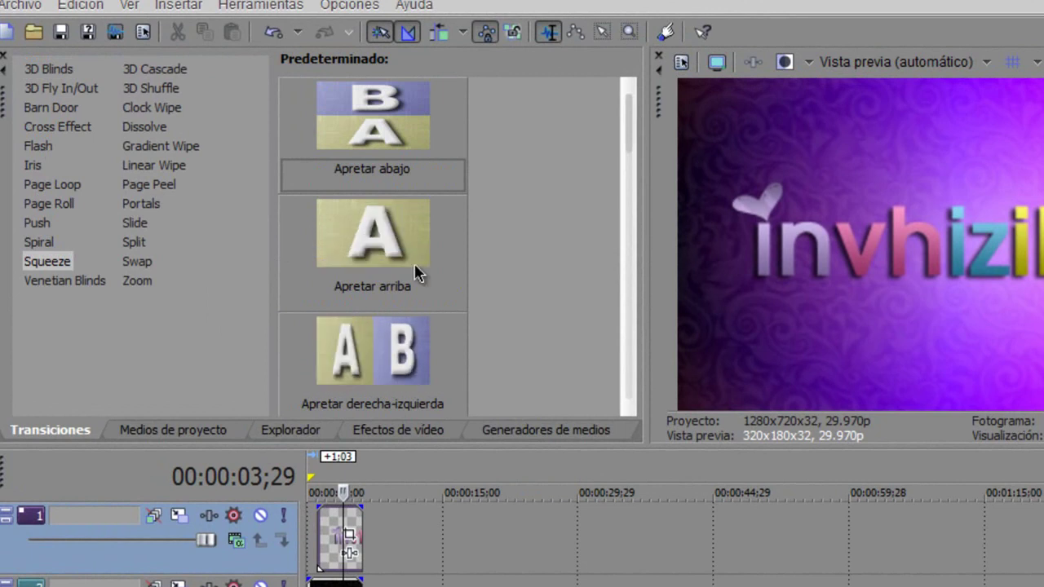
pyautogui.scroll(-1, 627, 146)
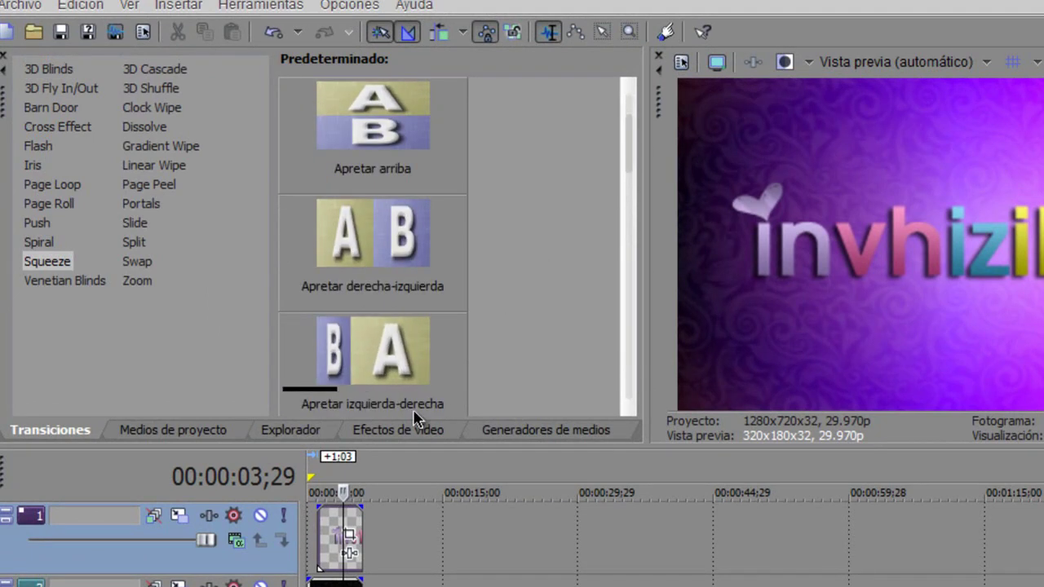
pyautogui.moveTo(327, 342); pyautogui.dragTo(318, 543)
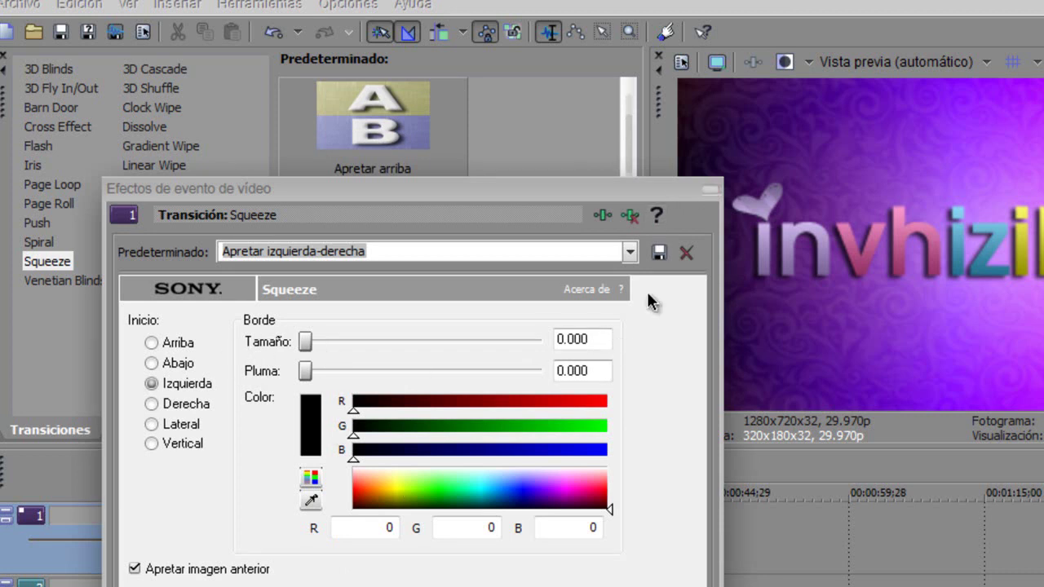
pyautogui.click(710, 189)
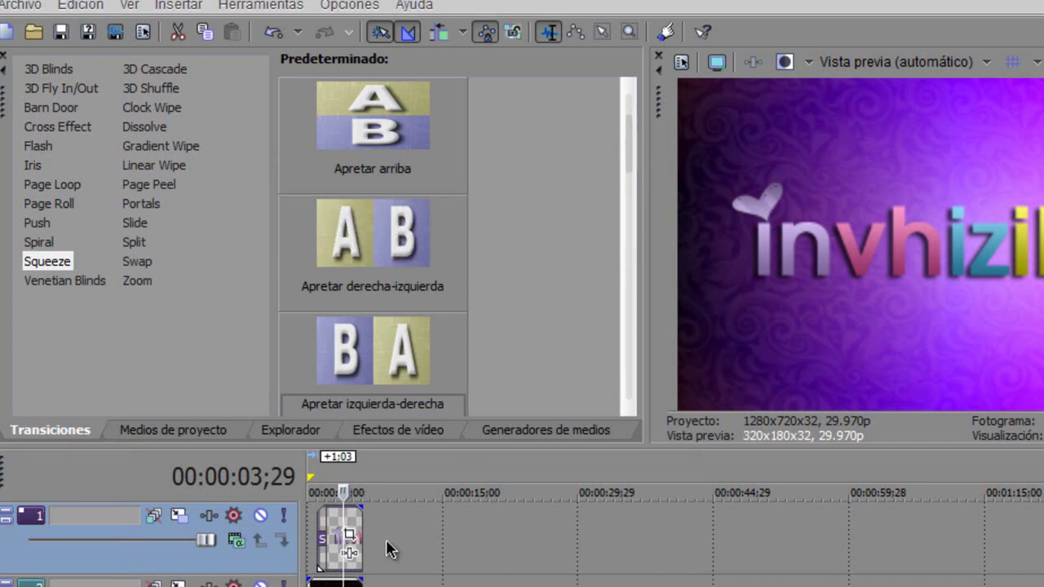
# Apply the Split transition with the Empujar, fuera, centro preset to the end of the invhizible.png event.
pyautogui.click(137, 261)
pyautogui.click(139, 243)
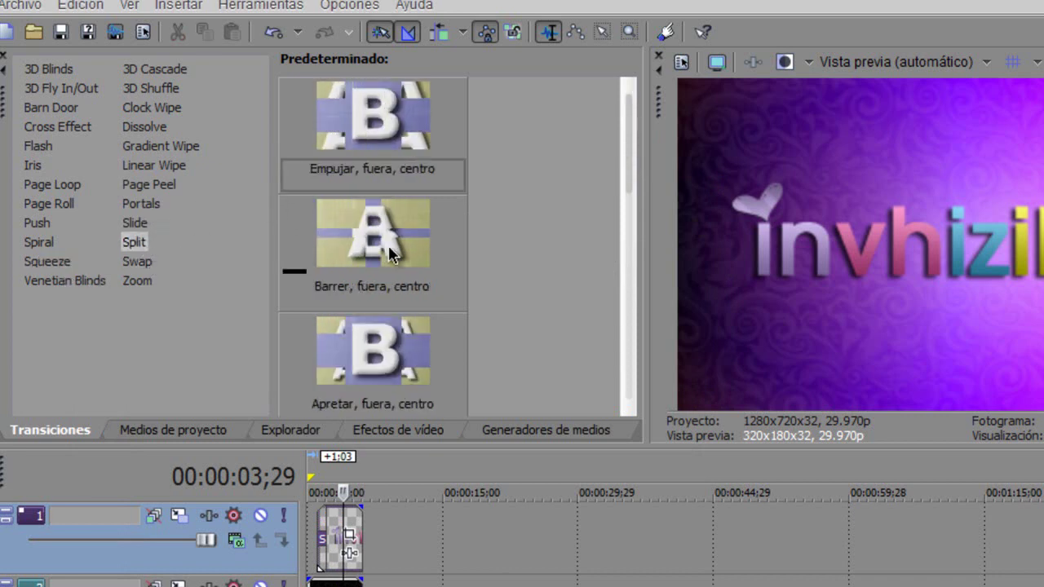
pyautogui.moveTo(139, 245); pyautogui.dragTo(361, 533)
pyautogui.click(711, 193)
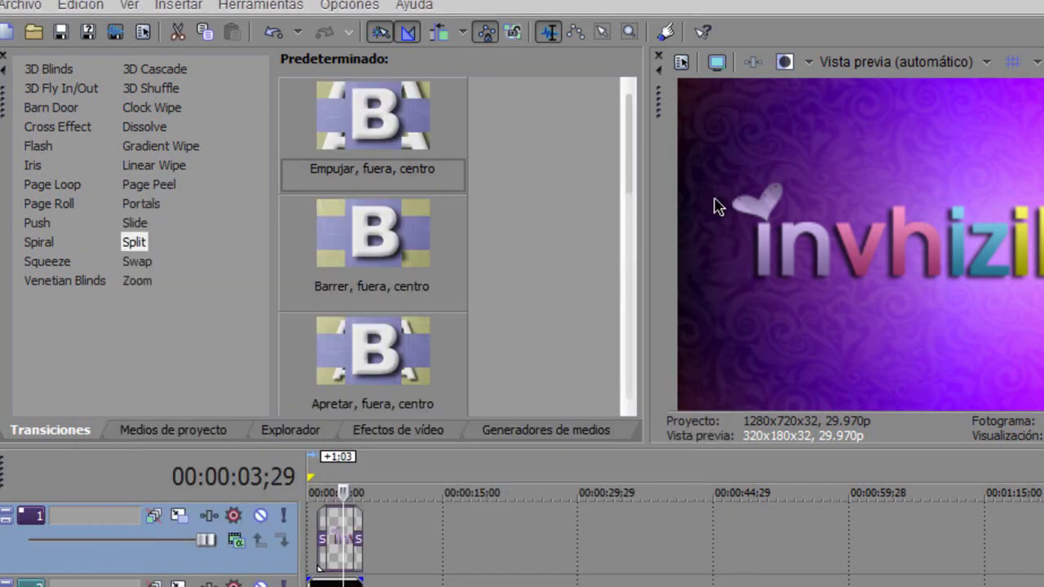
# Play the project from the beginning to check the logo's transitions.
pyautogui.press('Home')
pyautogui.press('space')
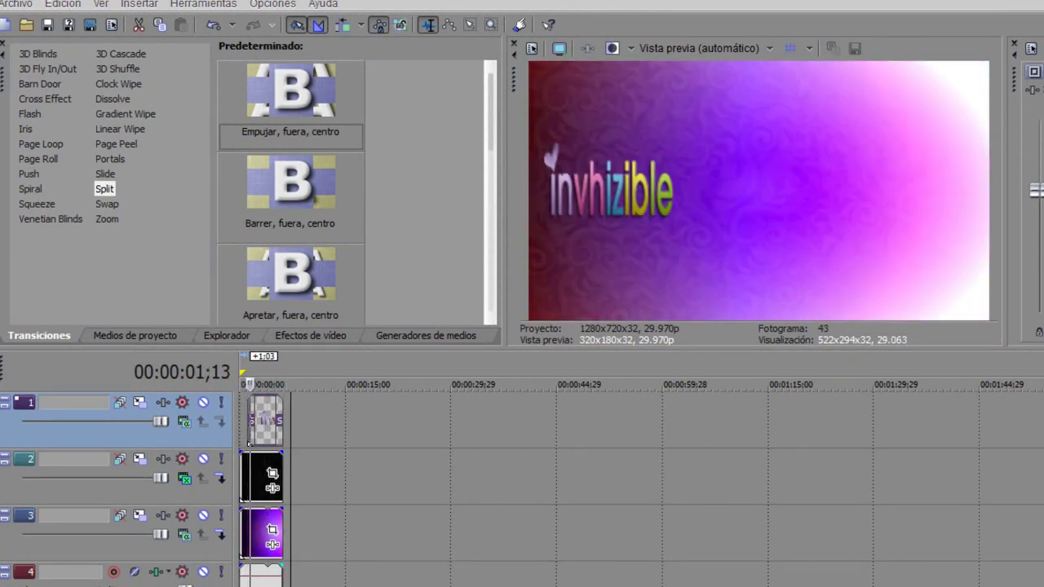
pyautogui.press('space')
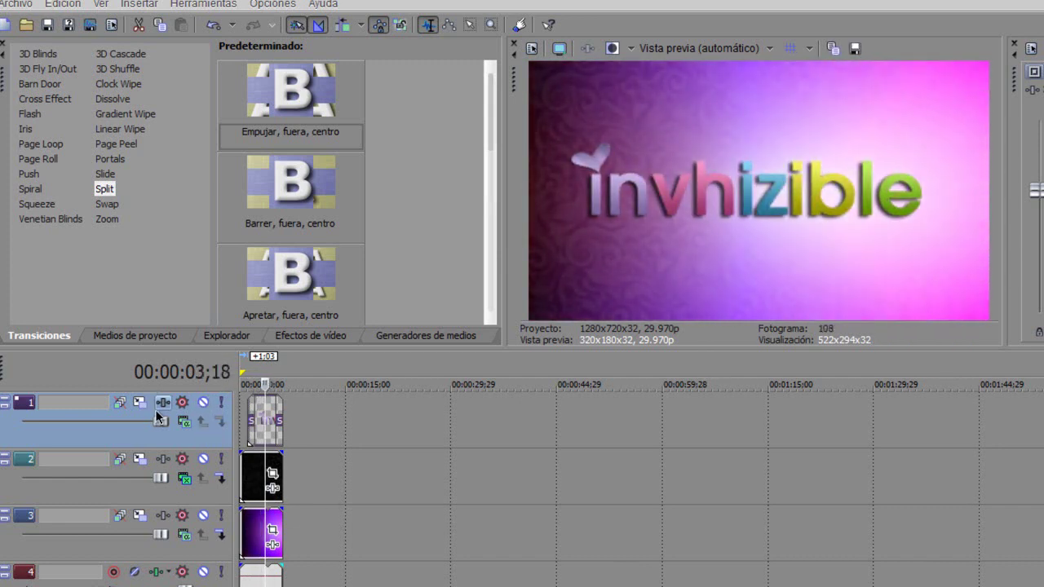
# Place Loveyiz Sparkles (22).wmv on a new track above the logo, starting at the same point as the logo event.
pyautogui.click(160, 335)
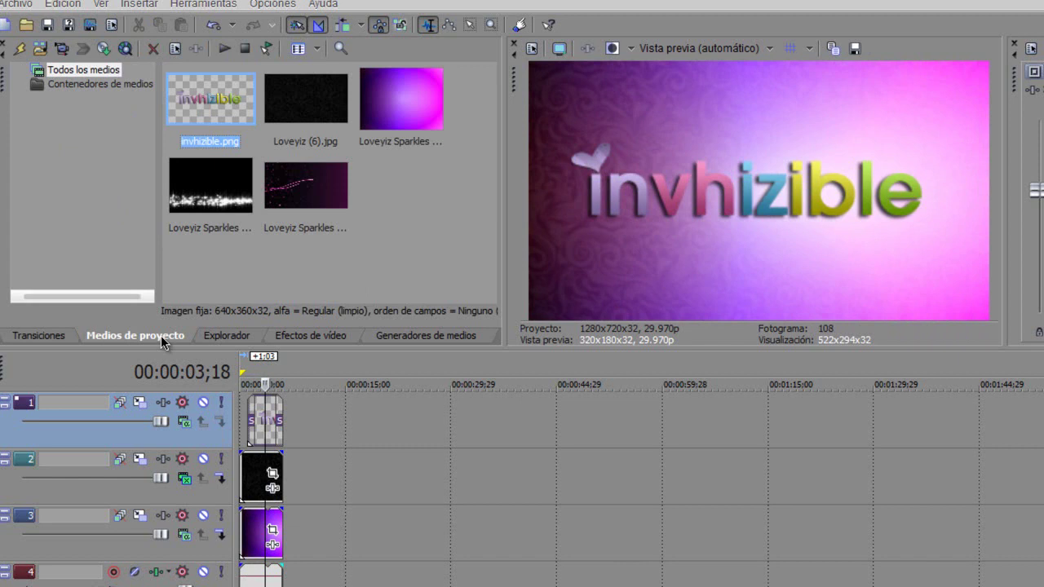
pyautogui.click(218, 196)
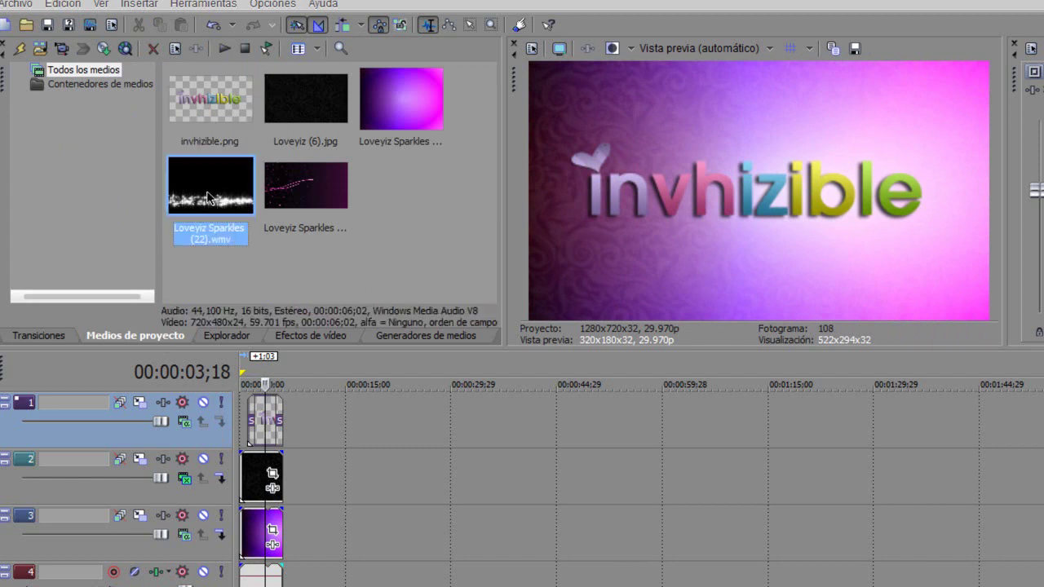
pyautogui.moveTo(207, 195); pyautogui.dragTo(256, 381)
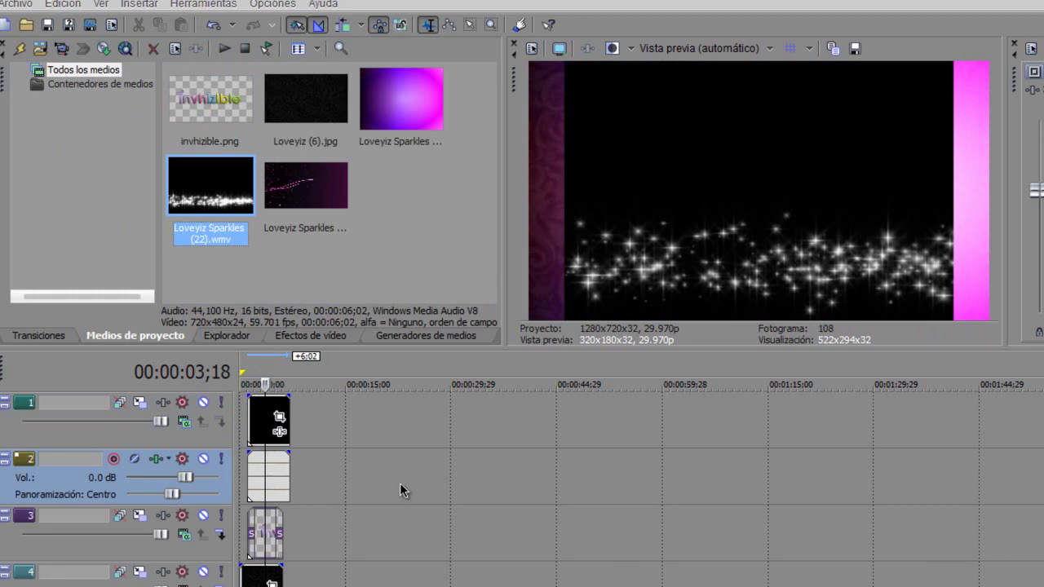
# Delete both audio tracks, the one belonging to the white sparkles clip and the one belonging to the purple clip.
pyautogui.rightClick(343, 476)
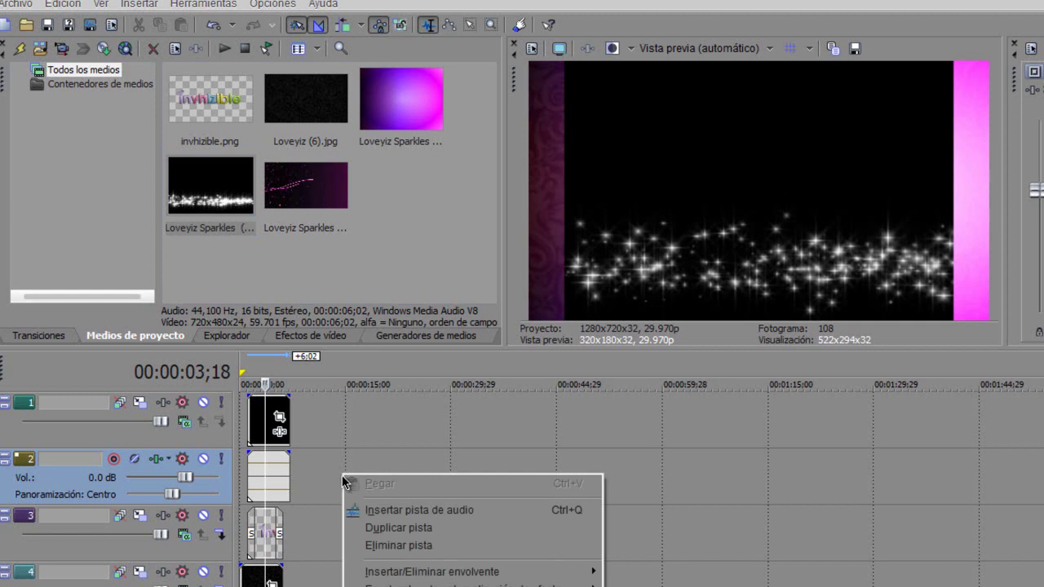
pyautogui.click(392, 546)
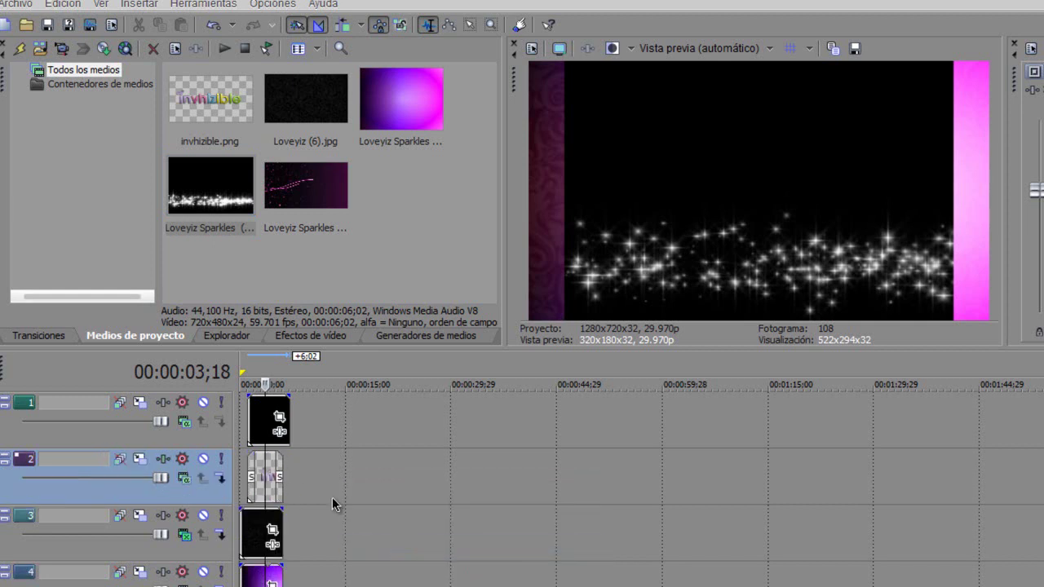
pyautogui.scroll(-3, 521, 489)
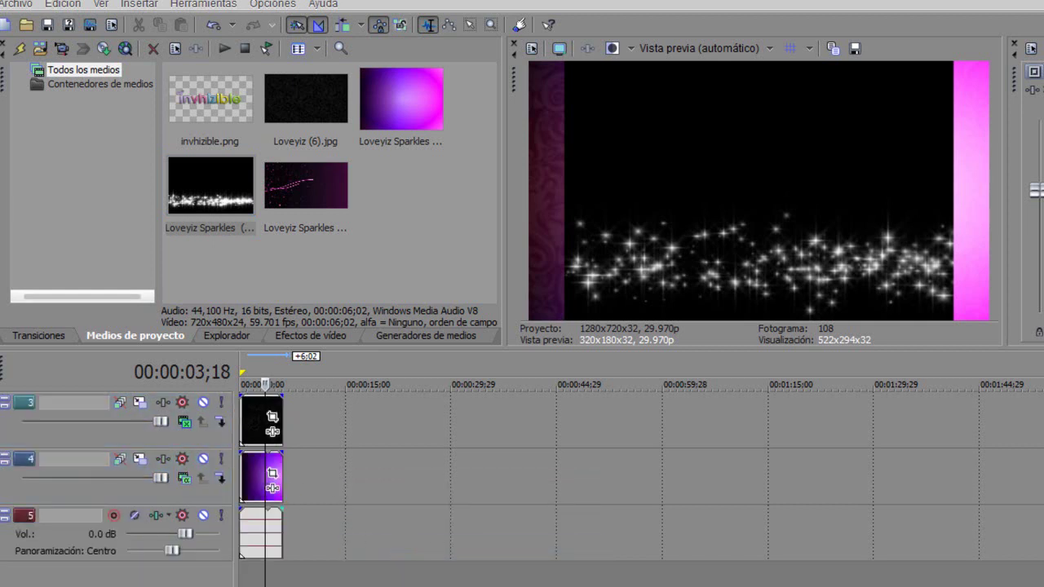
pyautogui.rightClick(382, 475)
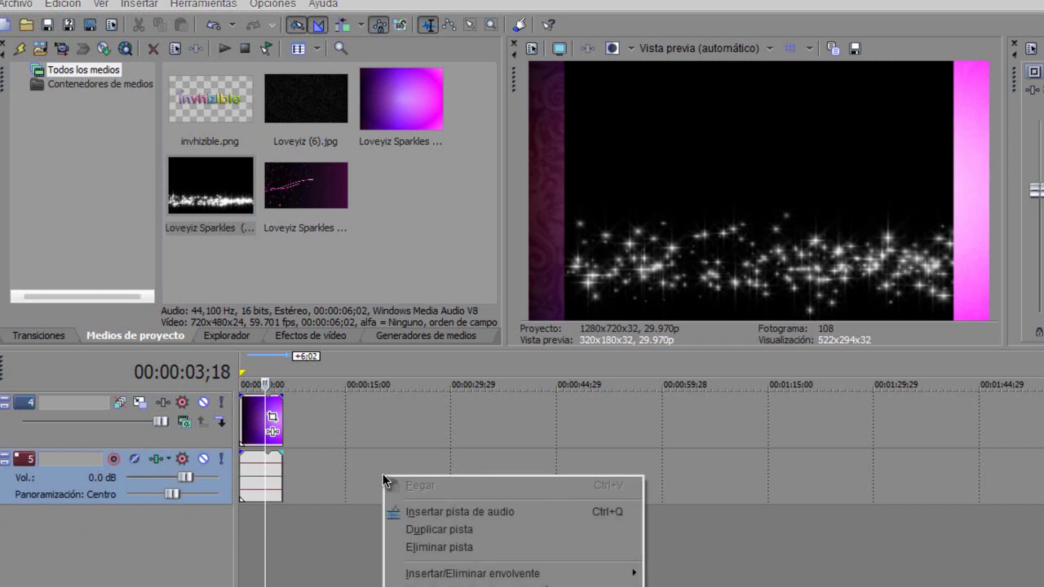
pyautogui.click(444, 548)
pyautogui.scroll(2, 522, 489)
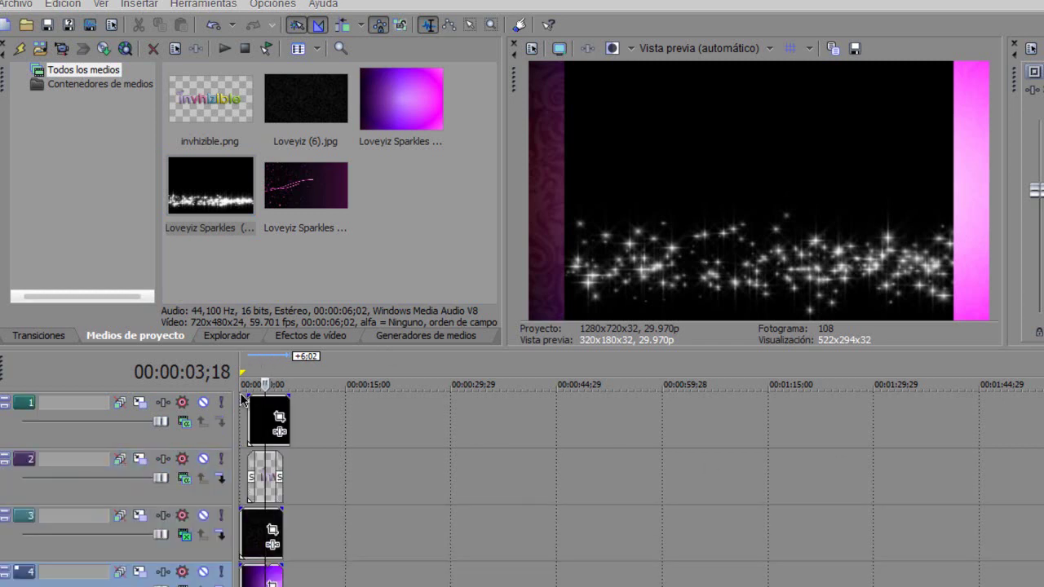
# Turn off Mantener relación de aspecto for the white sparkles event and set its track's compositing mode to drop out the black background.
pyautogui.rightClick(267, 401)
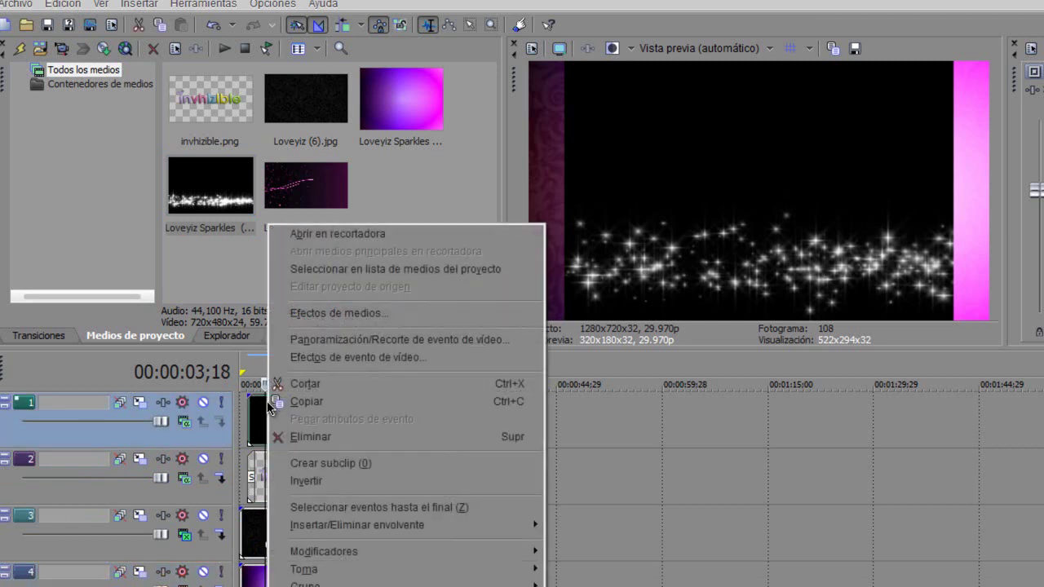
pyautogui.moveTo(355, 559)
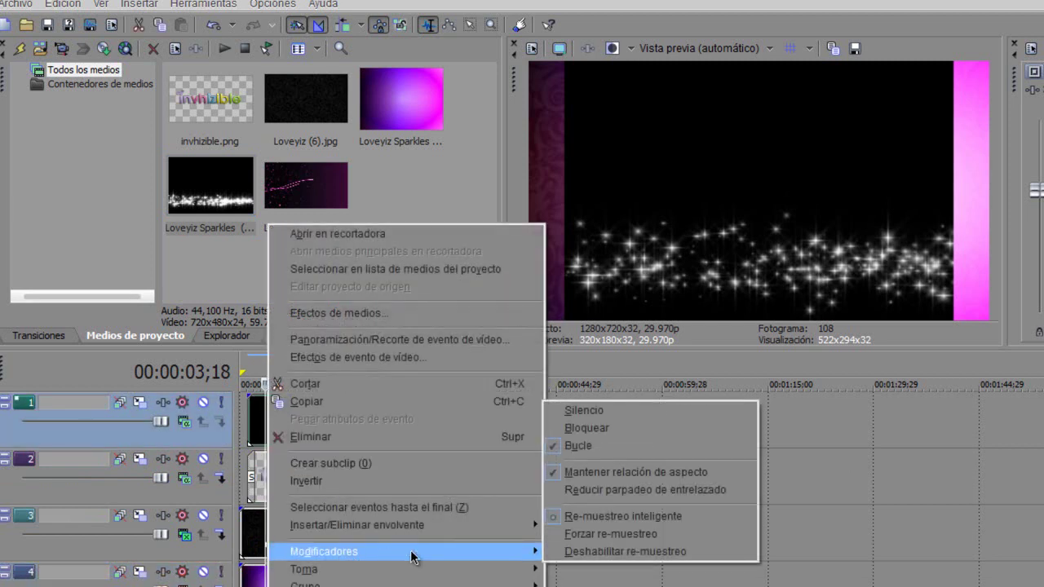
pyautogui.click(622, 473)
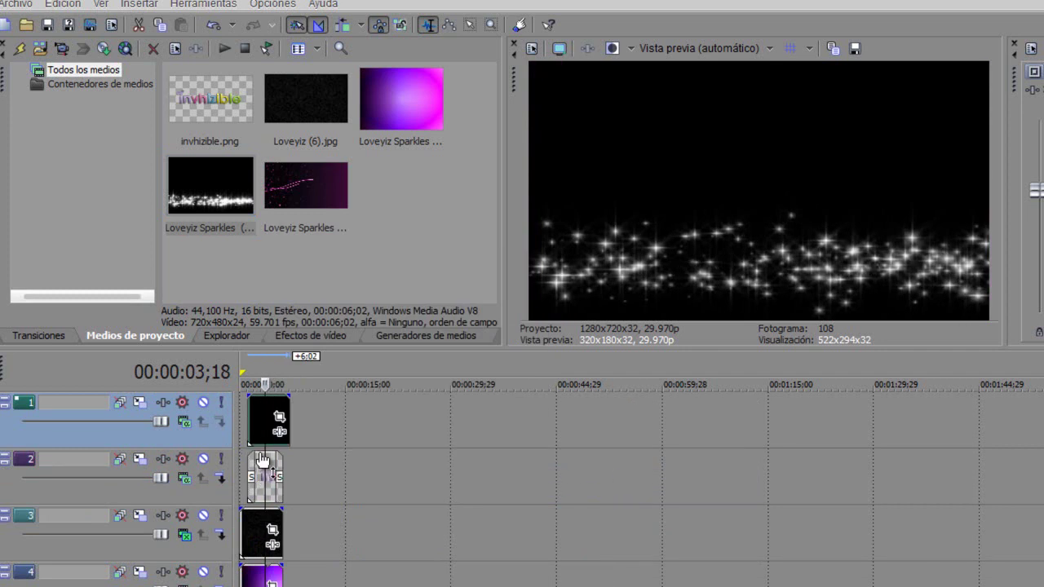
pyautogui.click(189, 426)
pyautogui.click(249, 280)
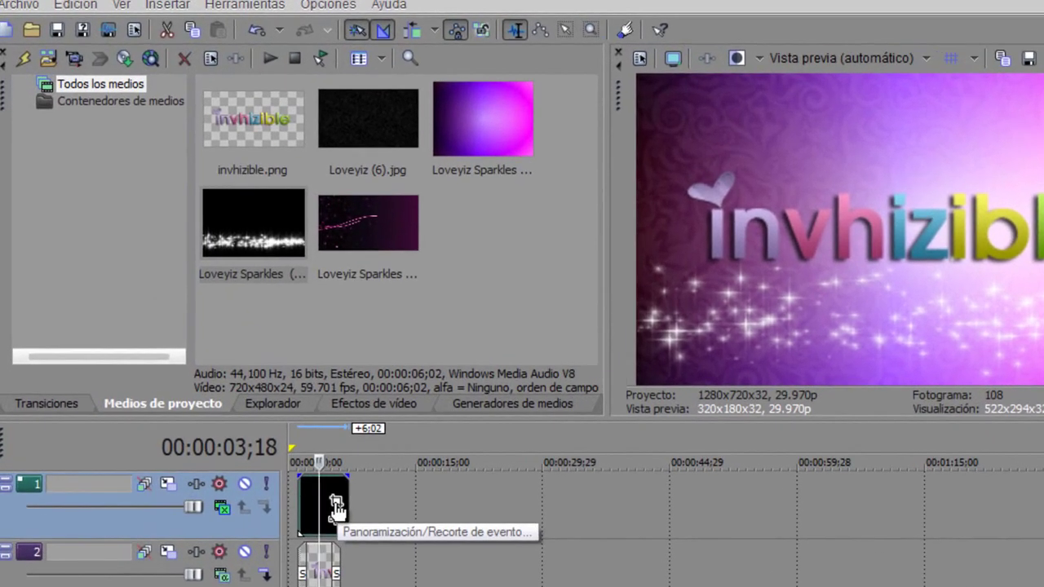
# Shift the pan/crop frame of the white sparkles event straight down so the sparkles run across the middle of the invhizible logo.
pyautogui.click(336, 507)
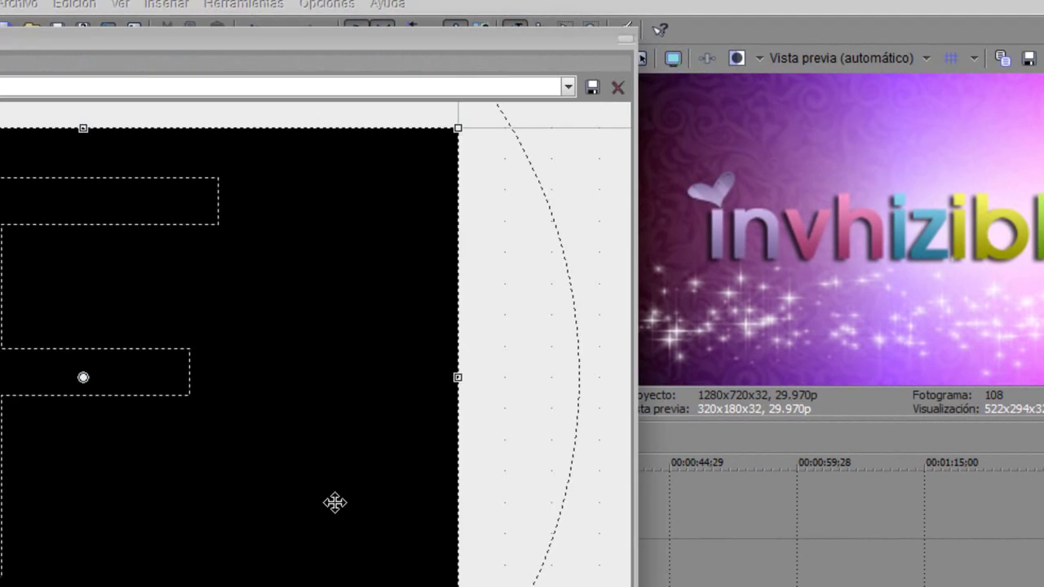
pyautogui.moveTo(326, 58); pyautogui.dragTo(492, 58)
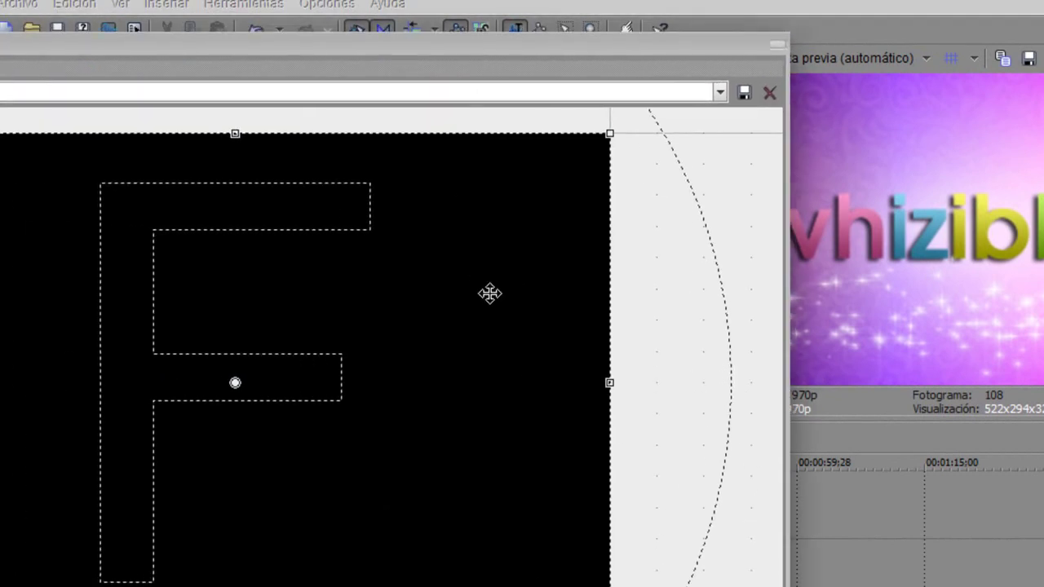
pyautogui.scroll(-5, 490, 293)
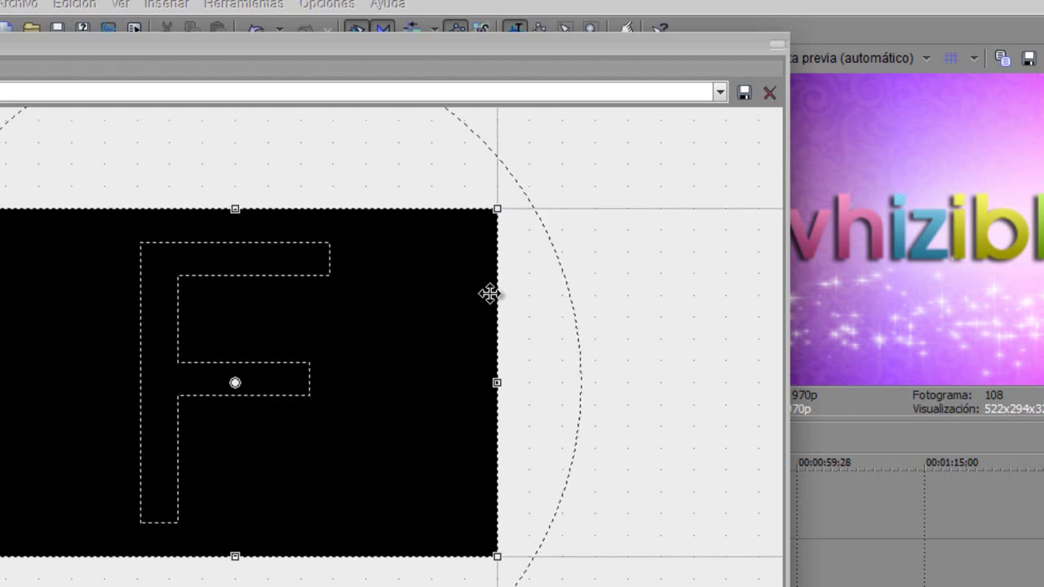
pyautogui.moveTo(392, 51); pyautogui.dragTo(422, 50)
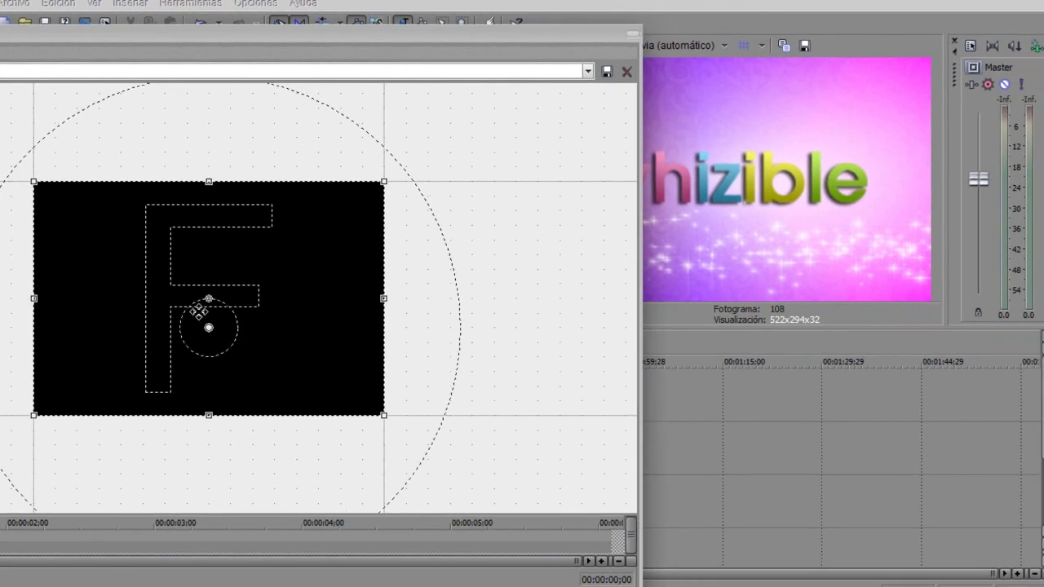
pyautogui.moveTo(198, 310); pyautogui.dragTo(198, 303)
pyautogui.moveTo(216, 28); pyautogui.dragTo(675, 26)
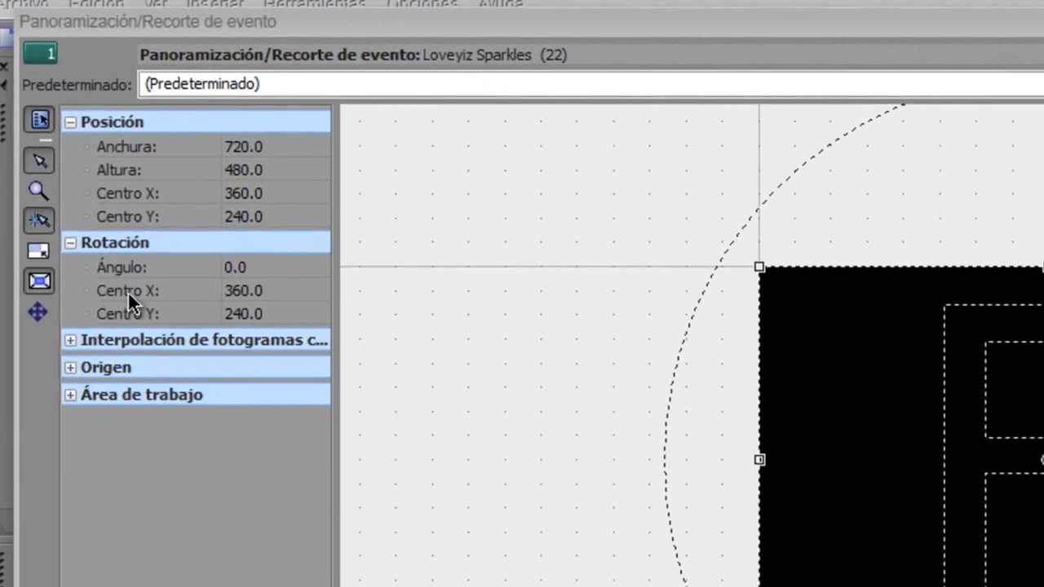
pyautogui.click(45, 321)
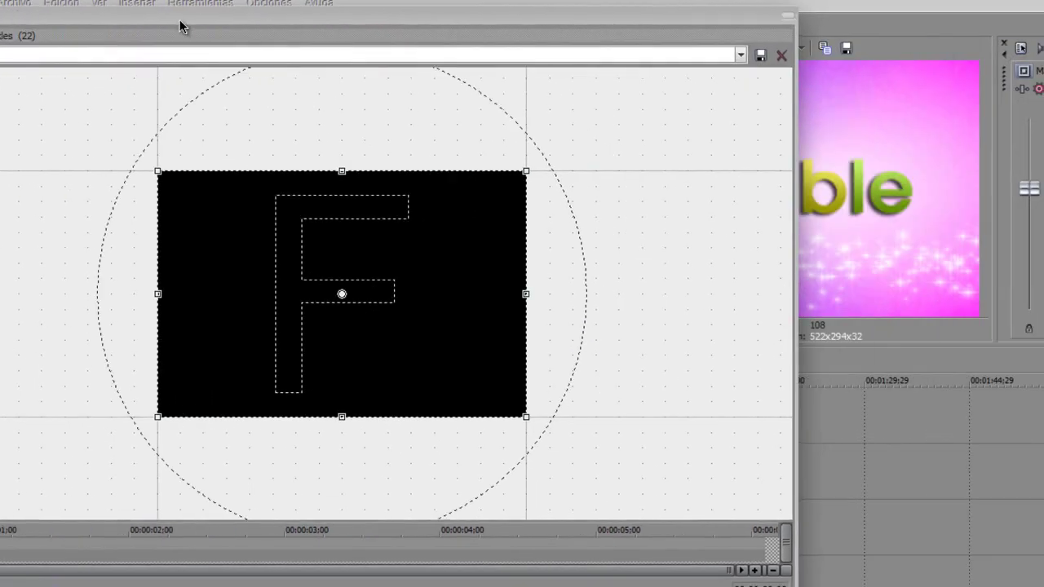
pyautogui.moveTo(179, 20); pyautogui.dragTo(1, 38)
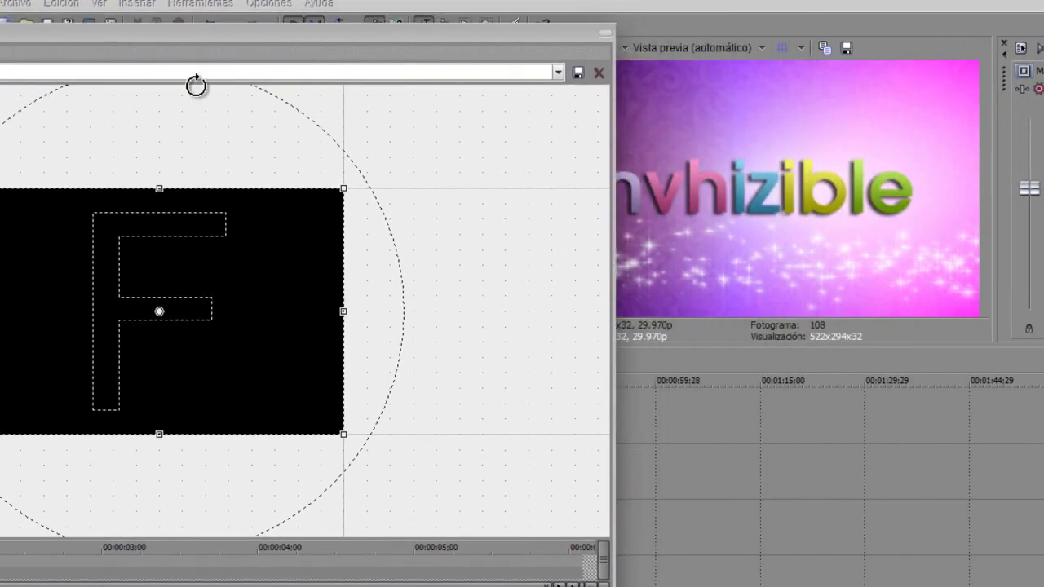
pyautogui.moveTo(235, 36); pyautogui.dragTo(189, 44)
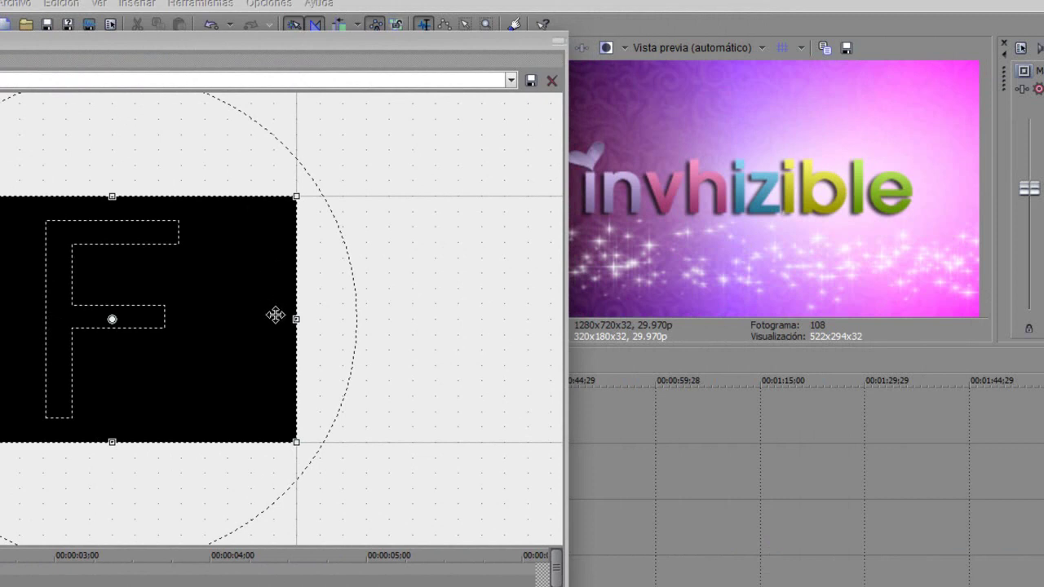
pyautogui.moveTo(277, 48); pyautogui.dragTo(263, 45)
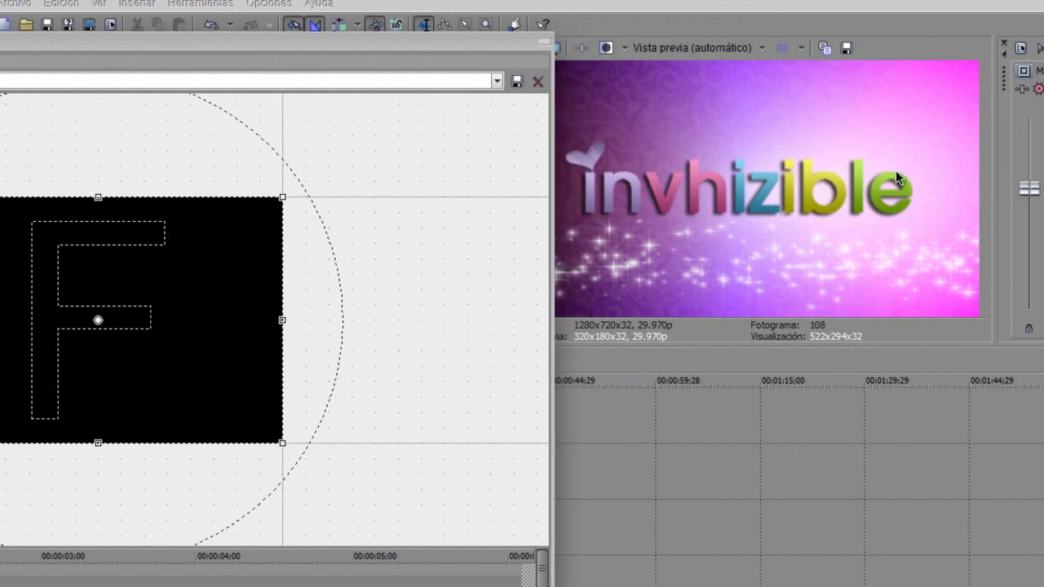
pyautogui.moveTo(204, 256); pyautogui.dragTo(205, 295)
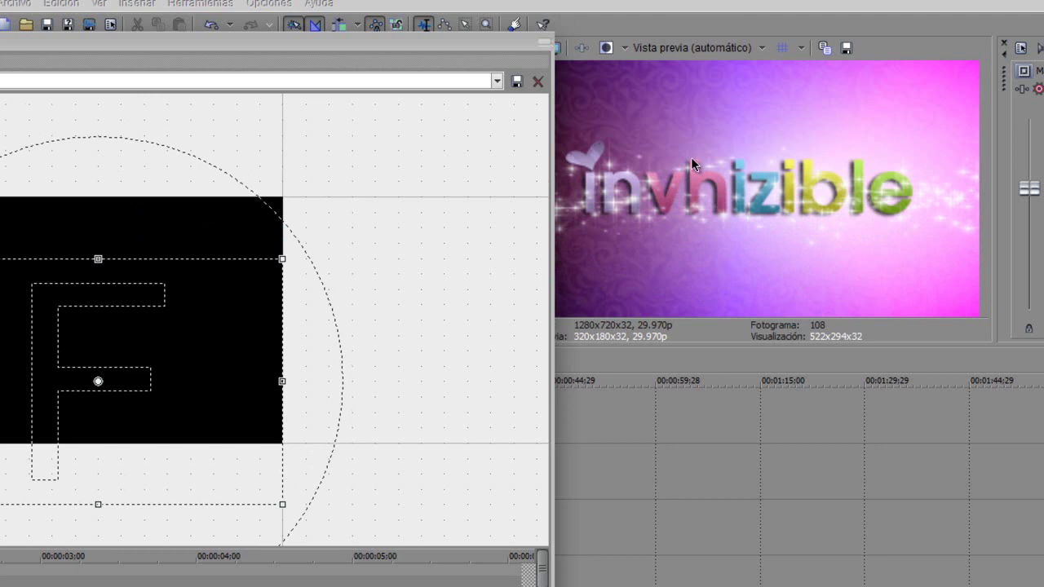
pyautogui.click(544, 42)
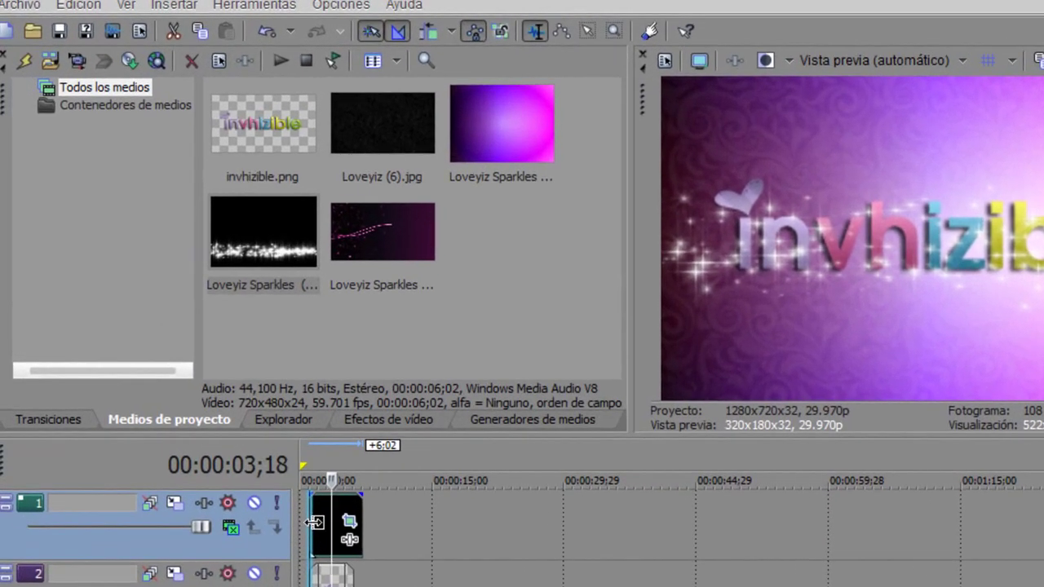
# Trim 1:00 off the start of the white sparkles event and 1:02 off its end, matching the logo event's end.
pyautogui.moveTo(315, 522); pyautogui.dragTo(323, 516)
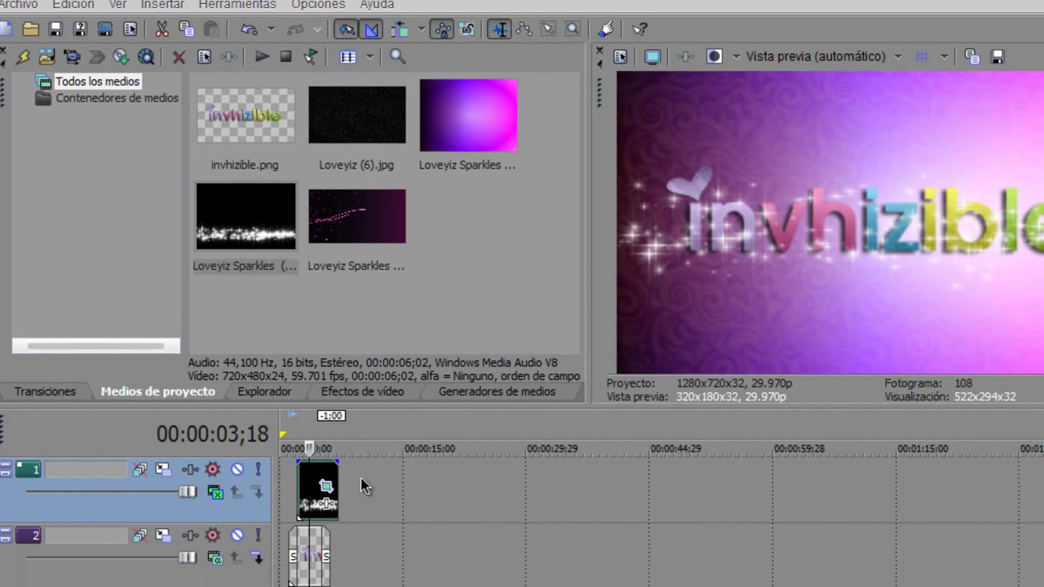
pyautogui.moveTo(337, 473); pyautogui.dragTo(326, 471)
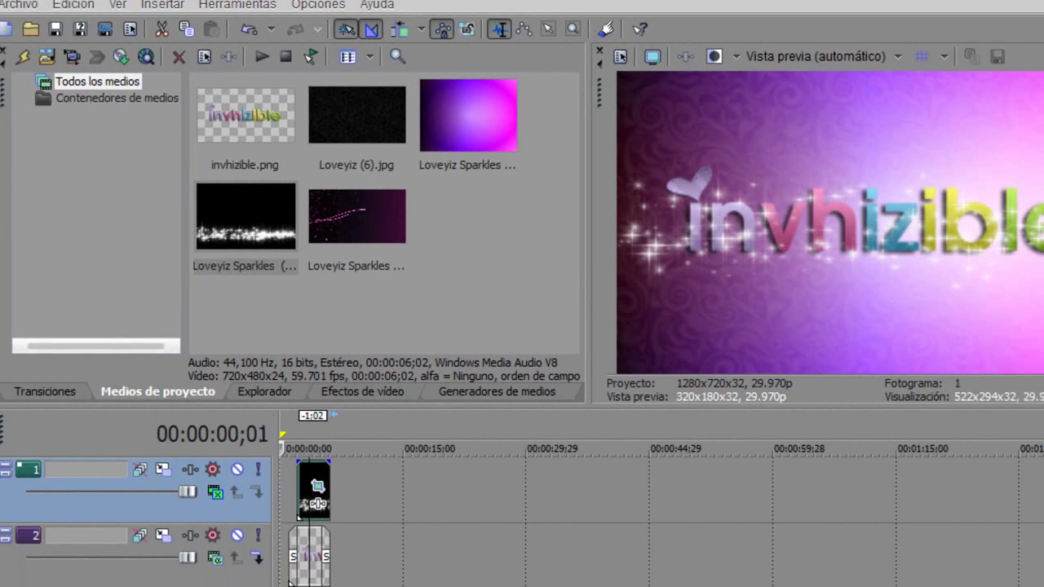
# Play the project from the beginning to check how the sparkles overlay appears over the logo, then pause playback.
pyautogui.press('space')
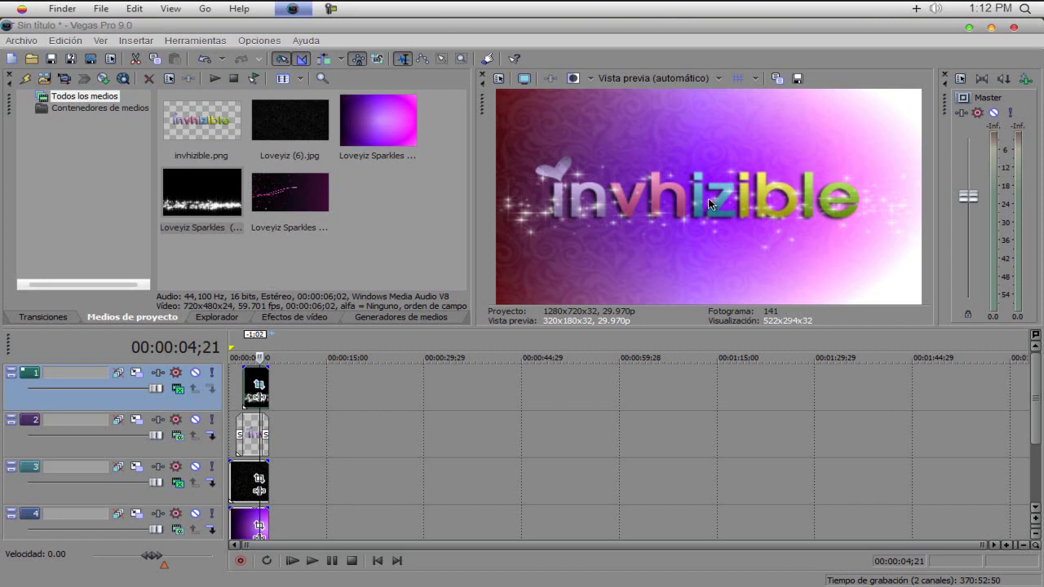
pyautogui.click(295, 567)
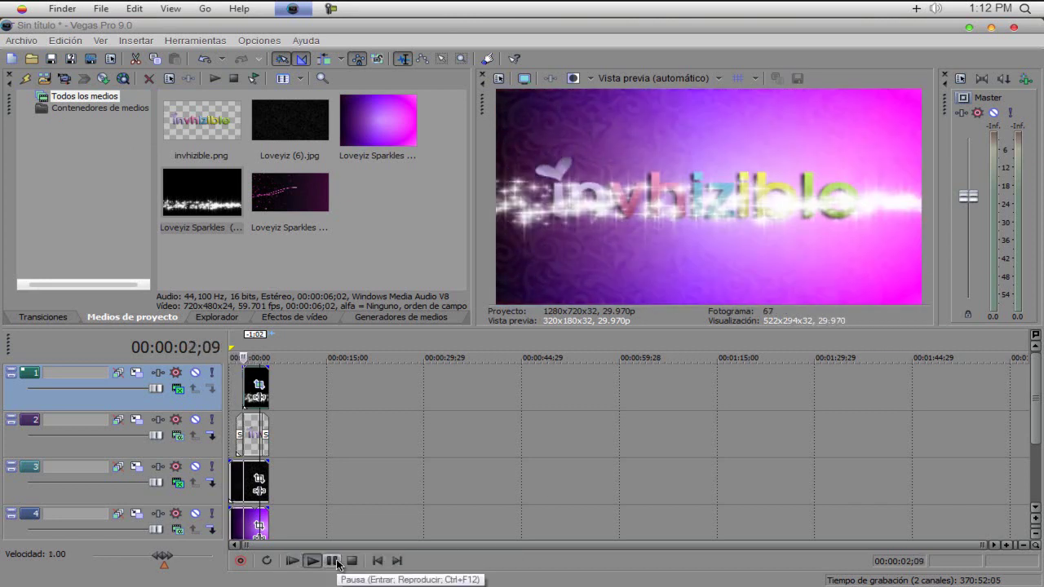
pyautogui.click(334, 561)
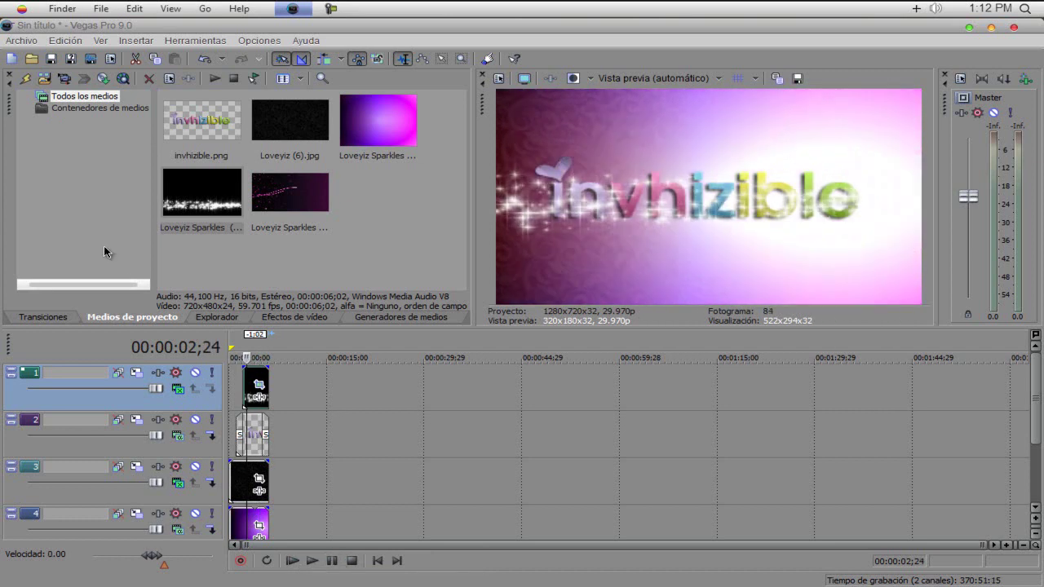
# Start rendering the project with Renderizar como and choose Escritorio as the destination folder.
pyautogui.click(5, 42)
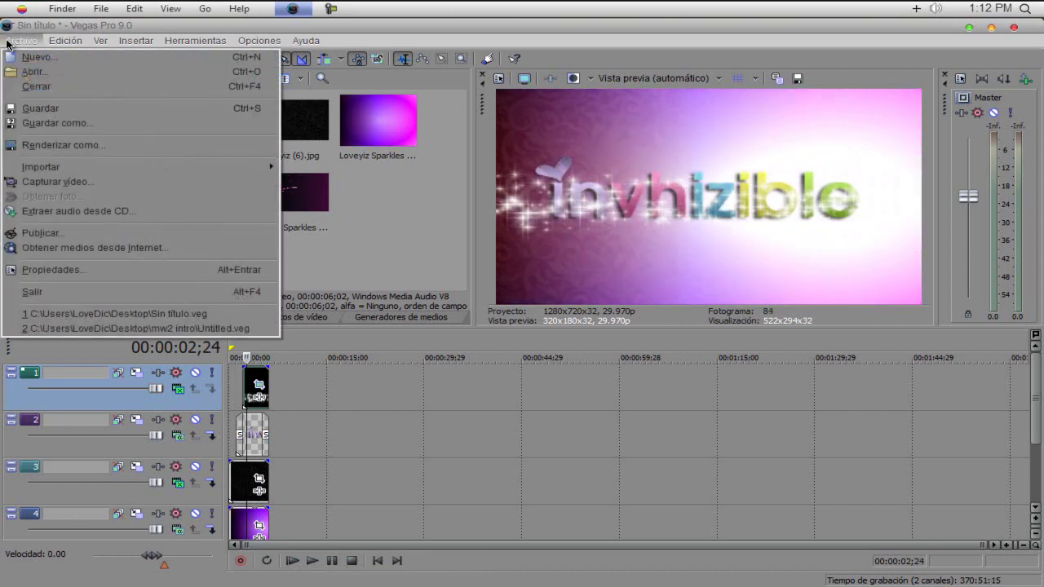
pyautogui.click(686, 36)
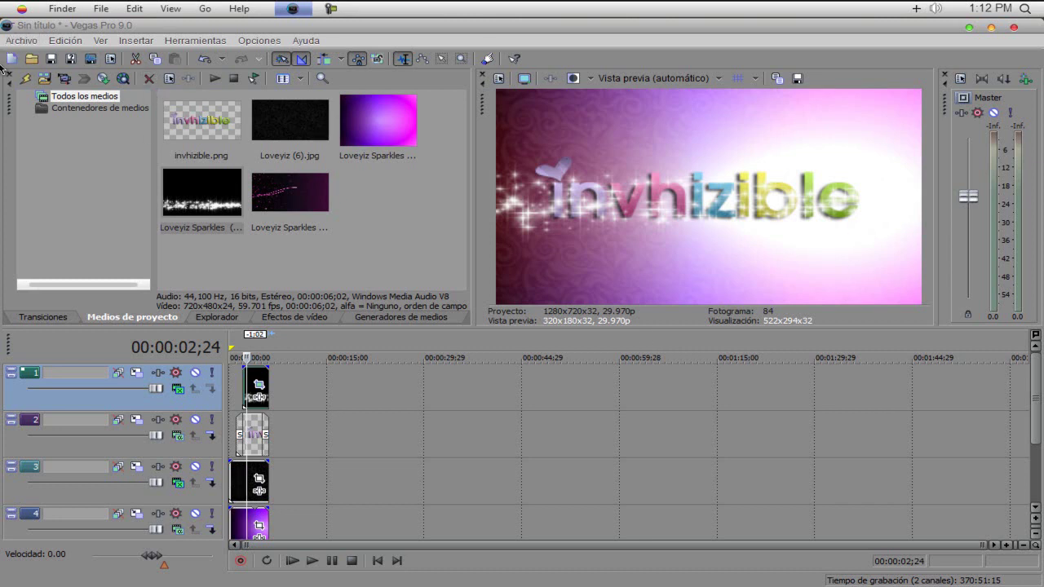
pyautogui.click(21, 40)
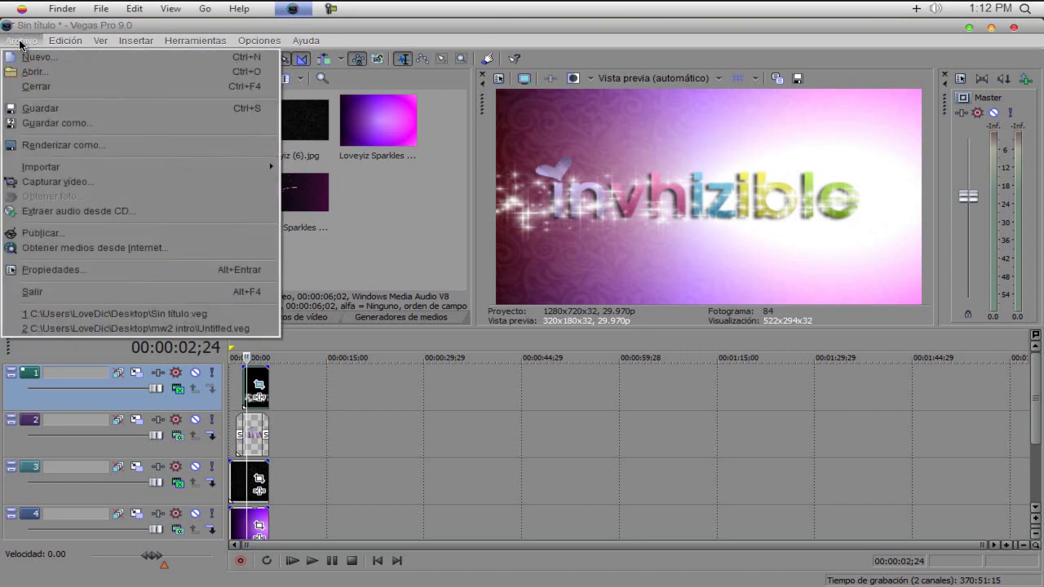
pyautogui.click(98, 145)
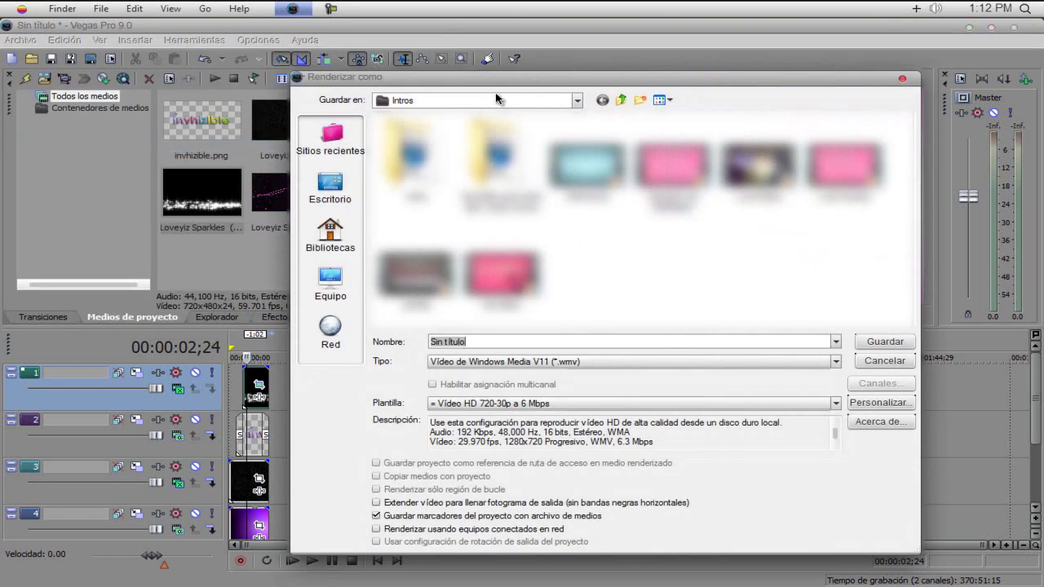
pyautogui.moveTo(494, 78); pyautogui.dragTo(412, 59)
pyautogui.click(295, 187)
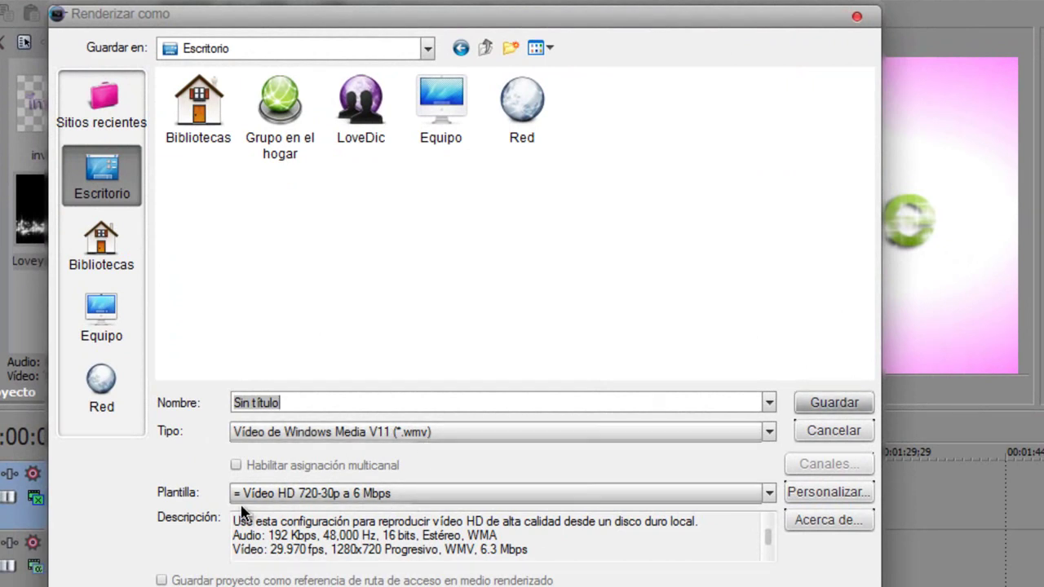
# Review the custom audio, video, bit rate, index and project settings of the Vídeo HD 720-30p a 6 Mbps render template.
pyautogui.click(839, 498)
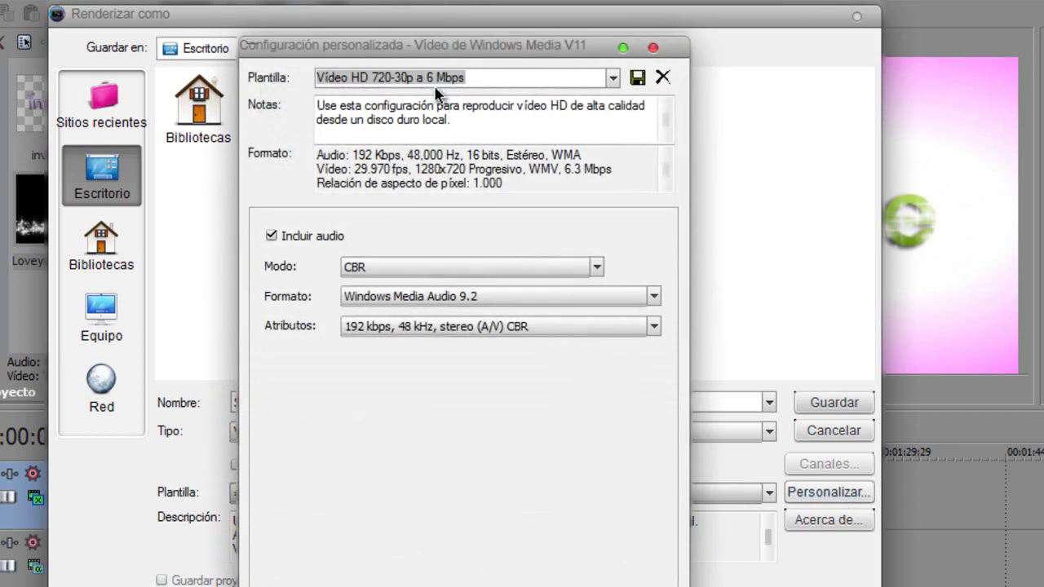
pyautogui.click(612, 76)
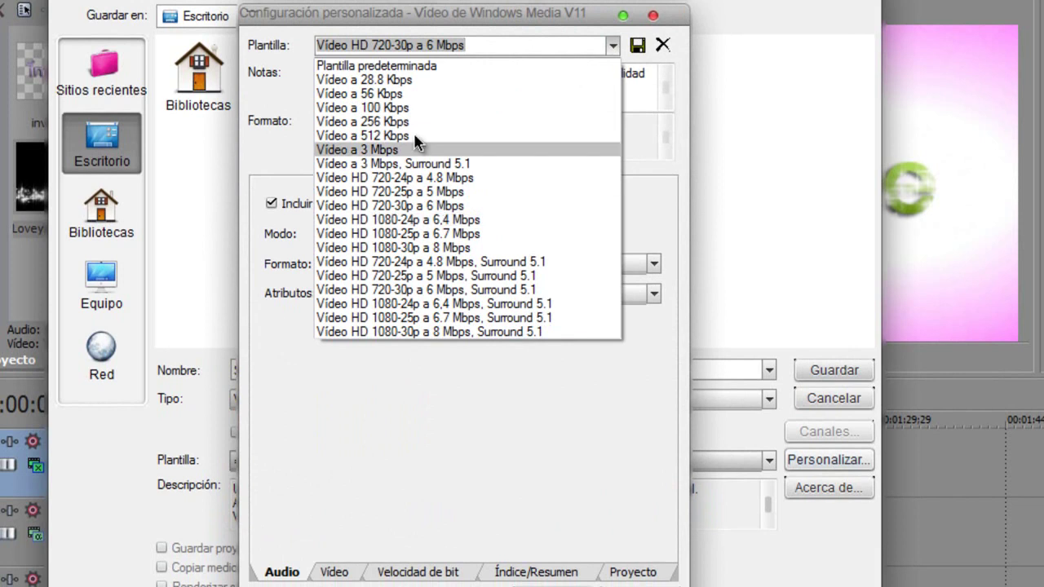
pyautogui.click(487, 20)
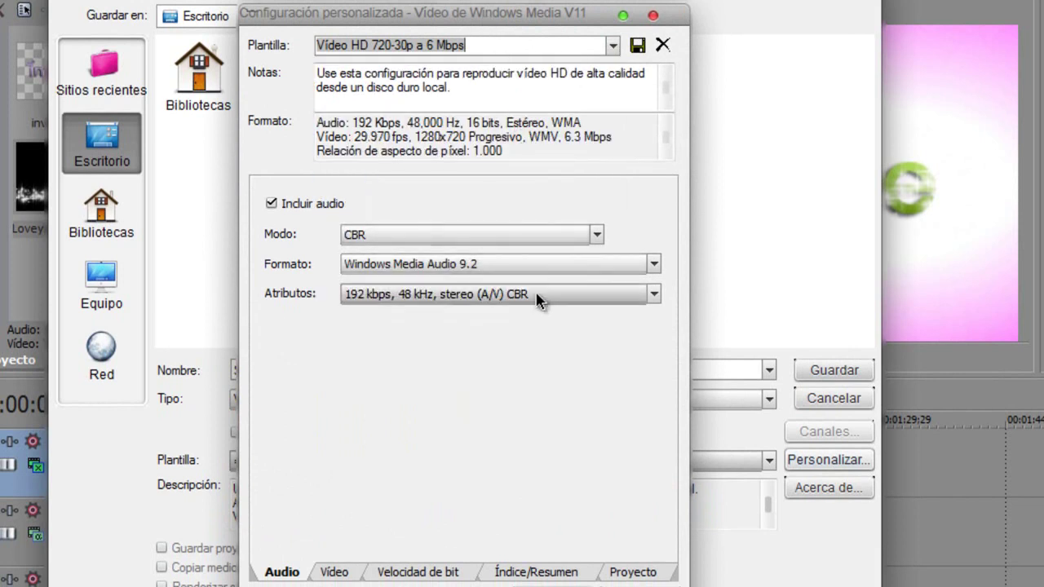
pyautogui.click(351, 574)
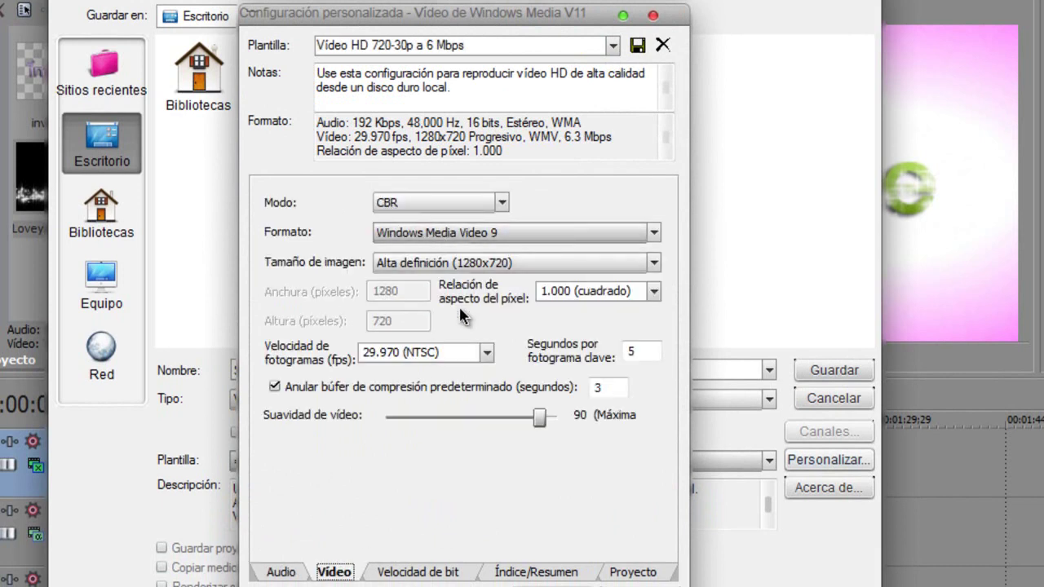
pyautogui.click(418, 573)
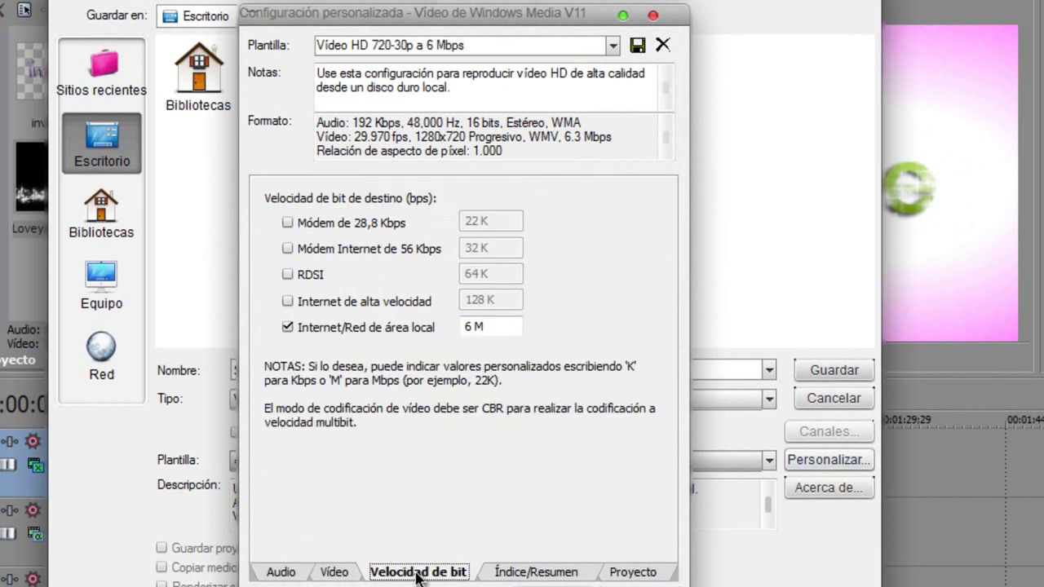
pyautogui.click(537, 573)
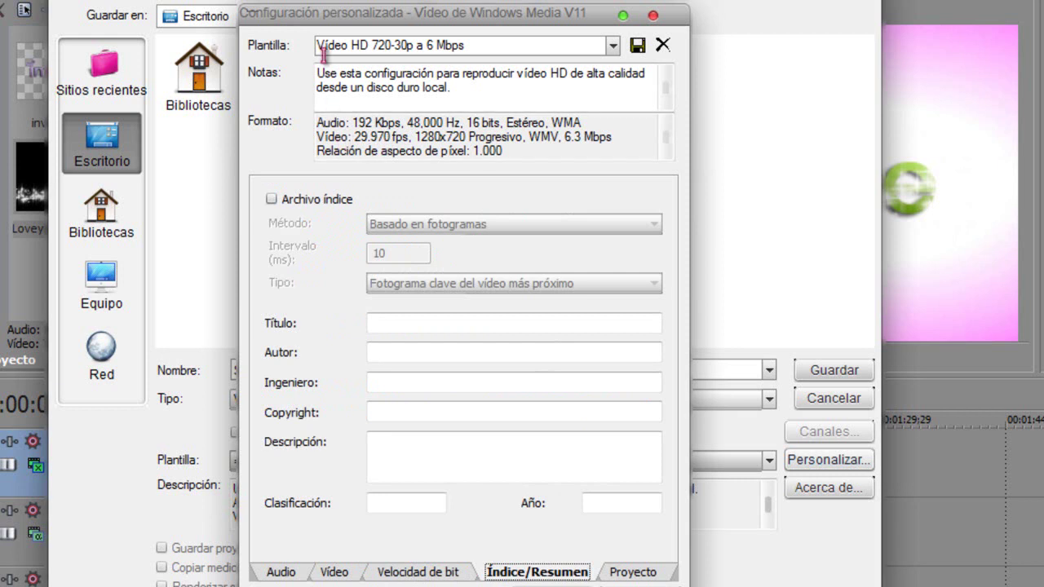
pyautogui.click(642, 572)
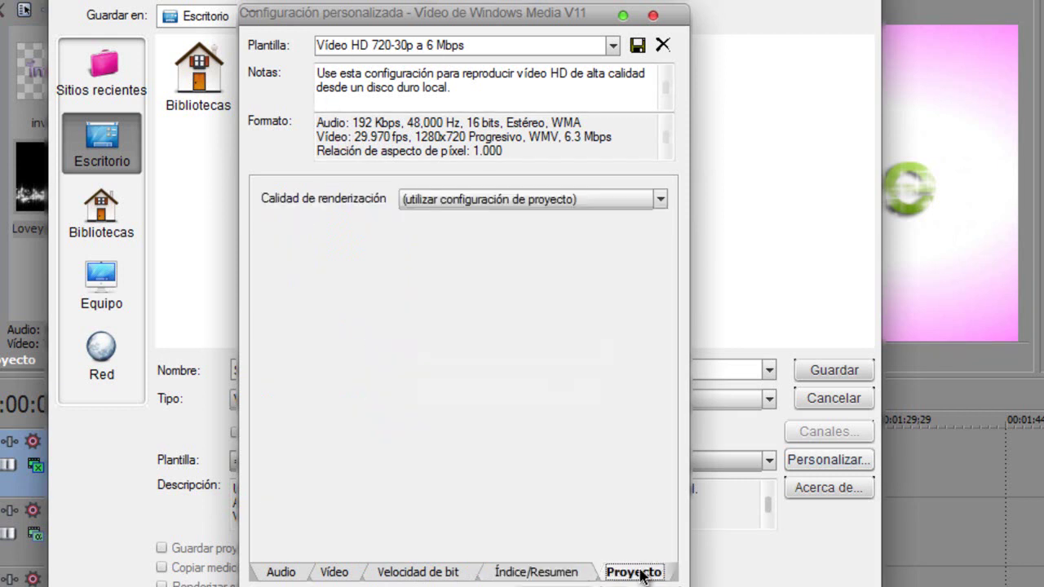
pyautogui.click(428, 572)
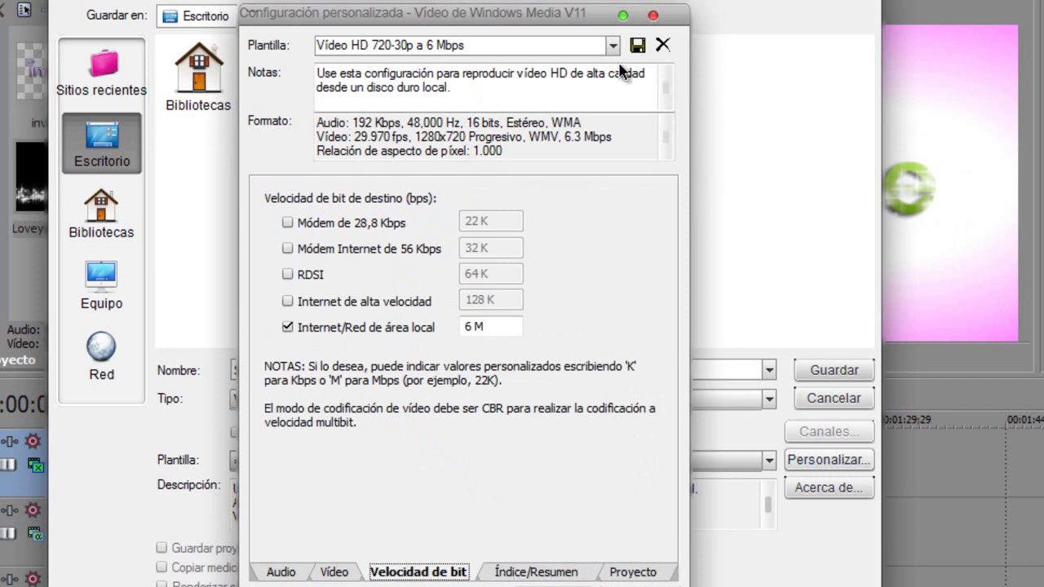
pyautogui.press('Return')
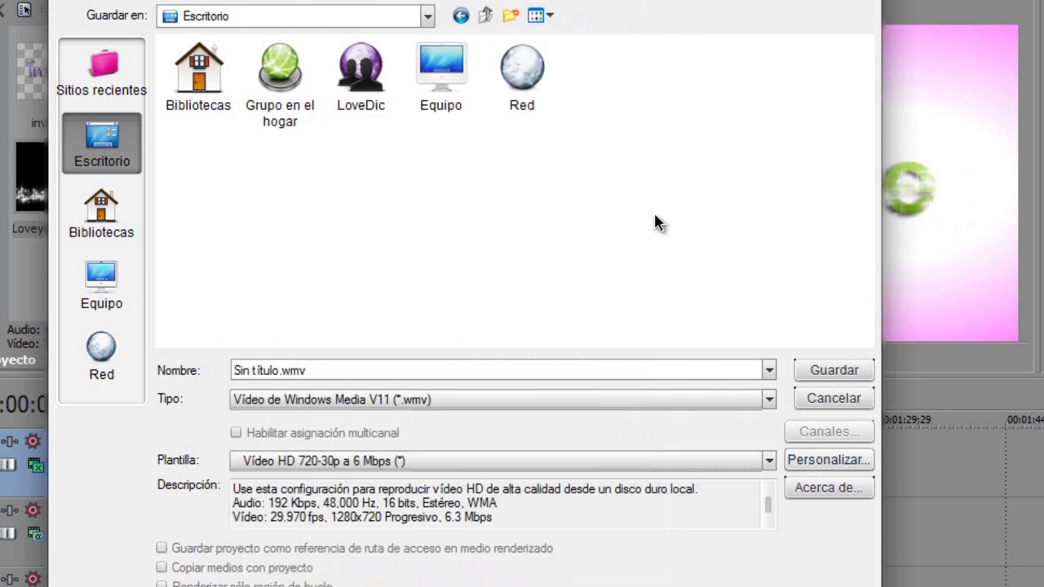
# Render the project to the desktop as Vídeo de Windows Media V11 (*.wmv), using the Vídeo HD 720-30p a 6 Mbps template.
pyautogui.click(373, 399)
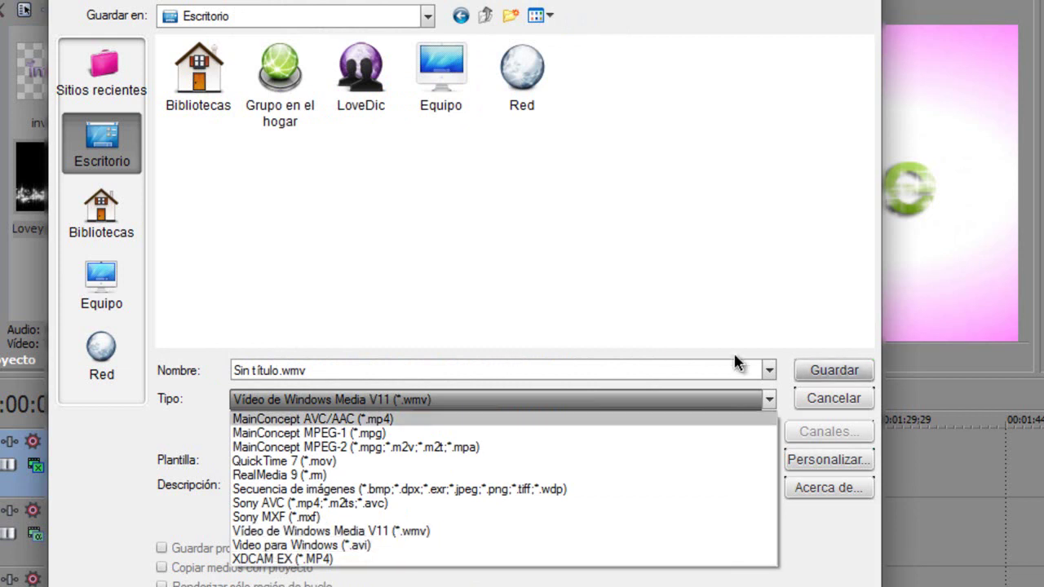
pyautogui.click(866, 546)
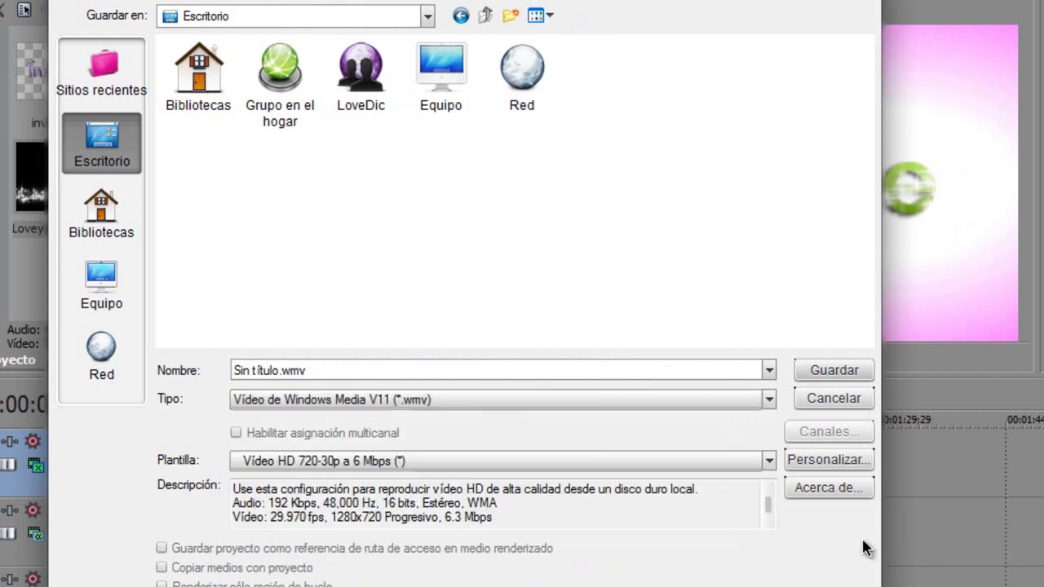
pyautogui.click(310, 371)
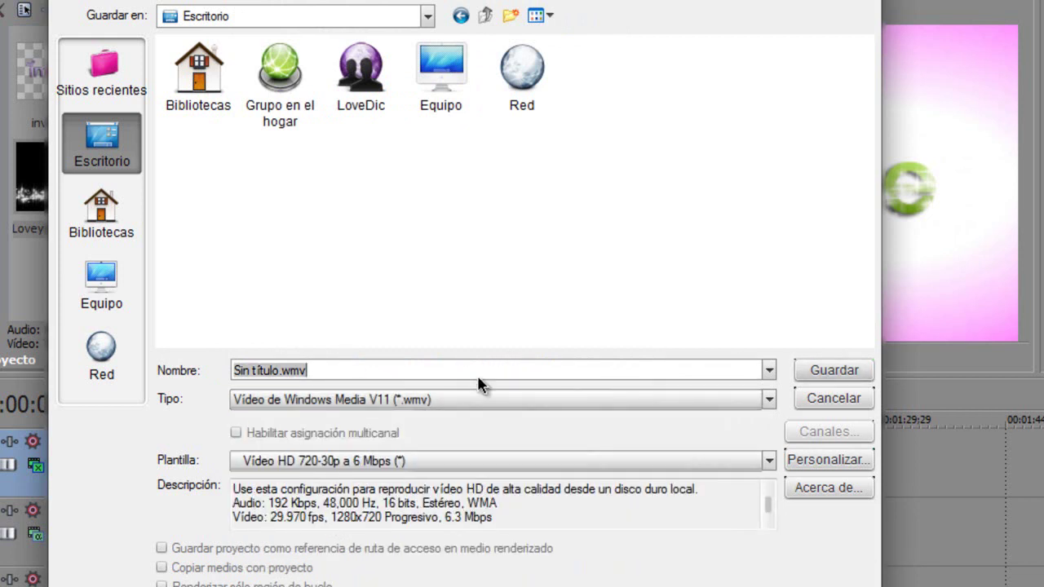
pyautogui.click(853, 372)
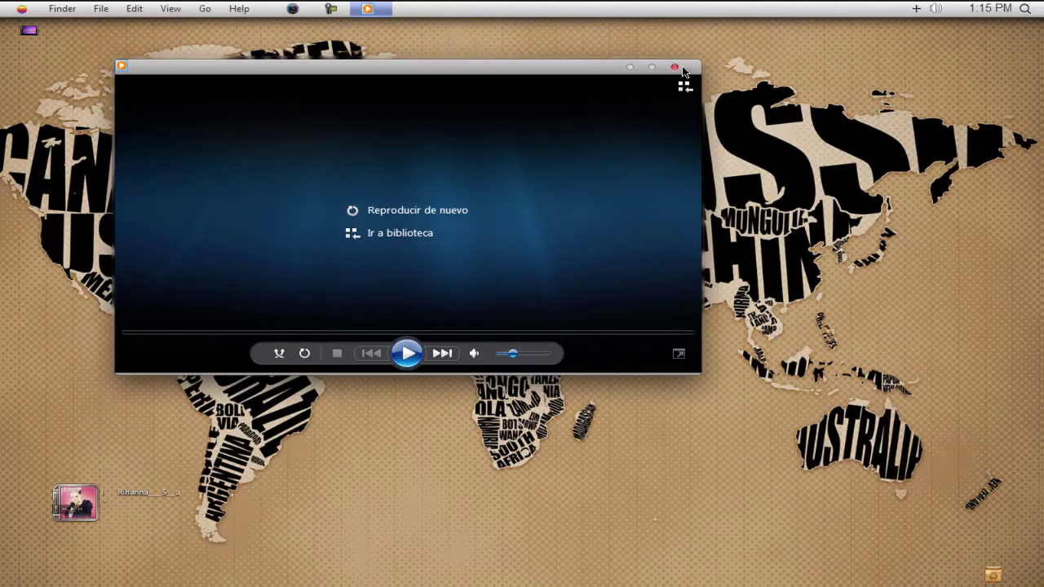
# Close the media player and switch back to Vegas Pro to show the available transitions.
pyautogui.click(682, 68)
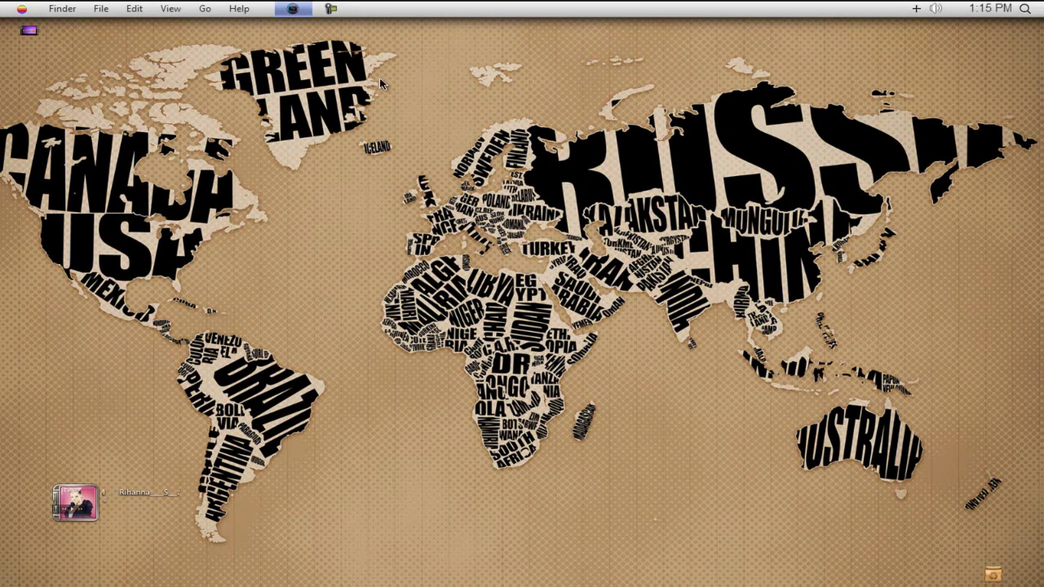
pyautogui.click(294, 9)
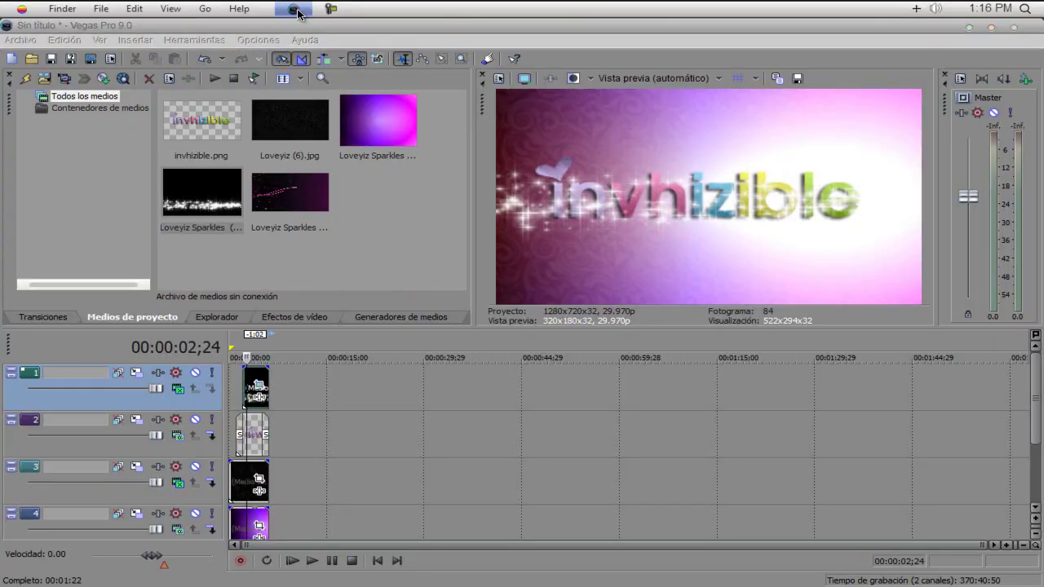
pyautogui.click(295, 10)
pyautogui.click(295, 10)
pyautogui.click(41, 317)
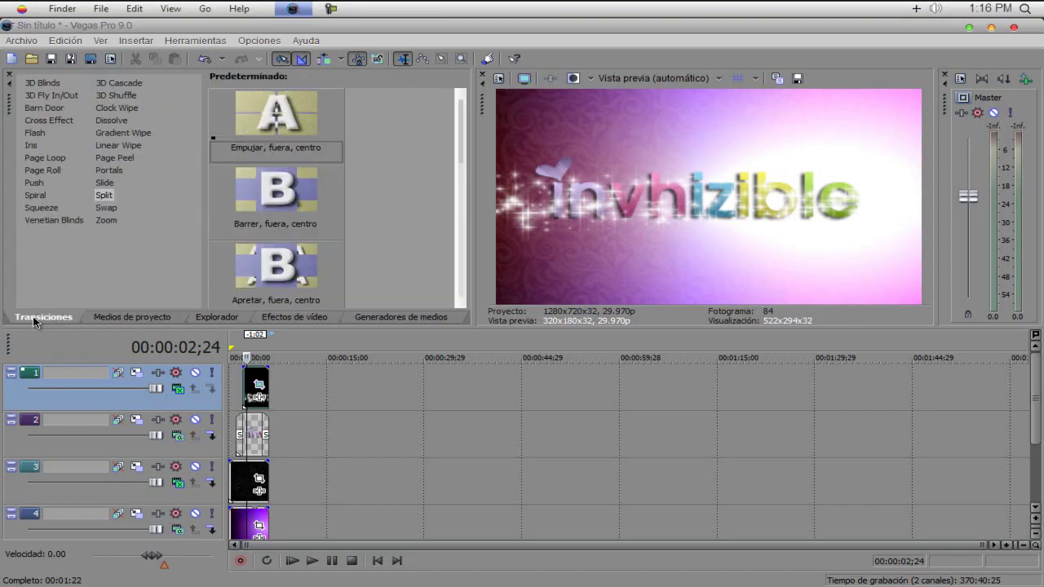